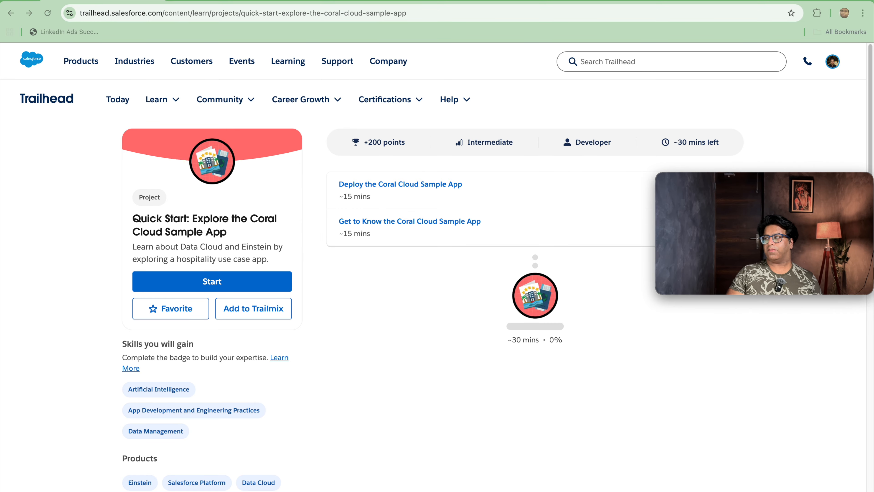
- Switch to the Salesforce Setup window, search the available apps for "data" and open Data Cloud
drag(873, 327, 220, 0)
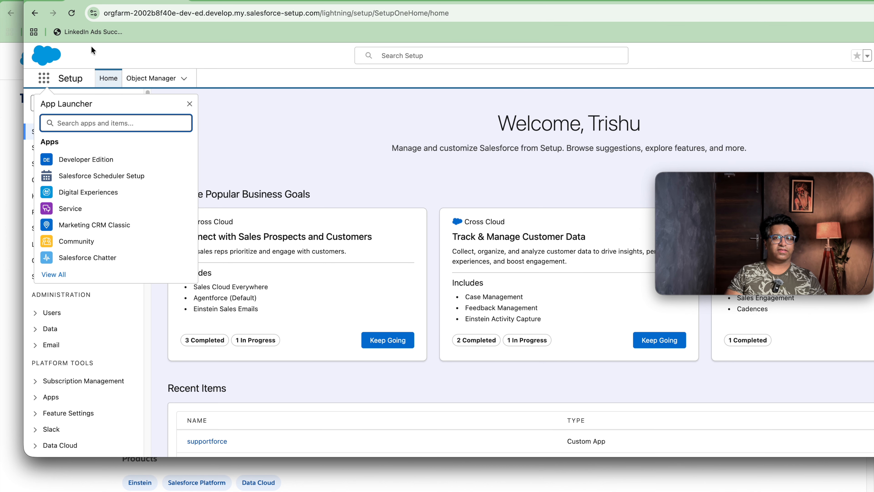
click(47, 80)
click(48, 80)
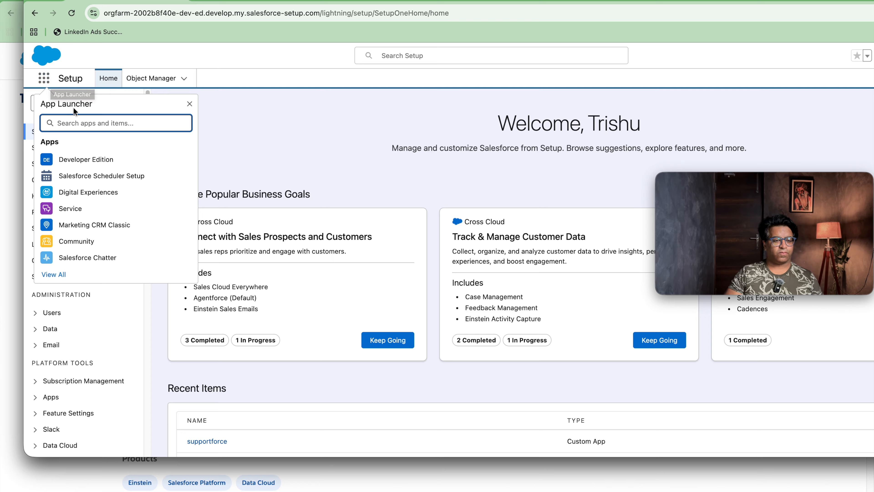
text(data)
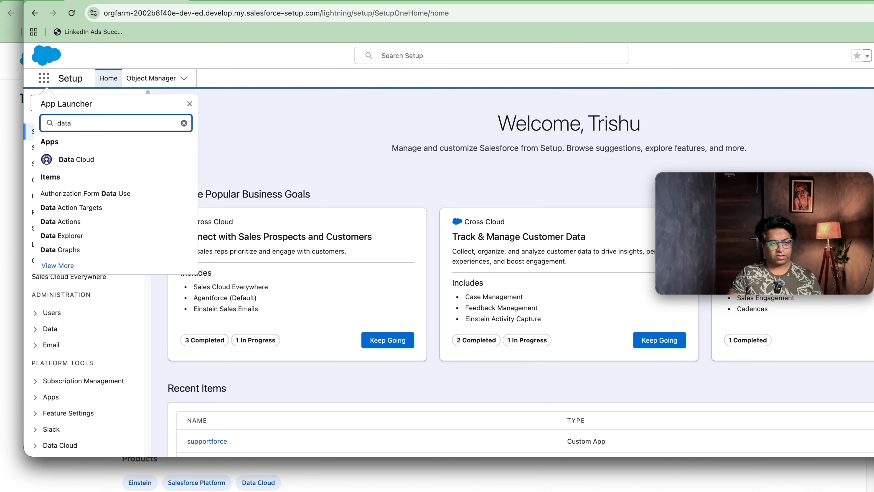
click(89, 159)
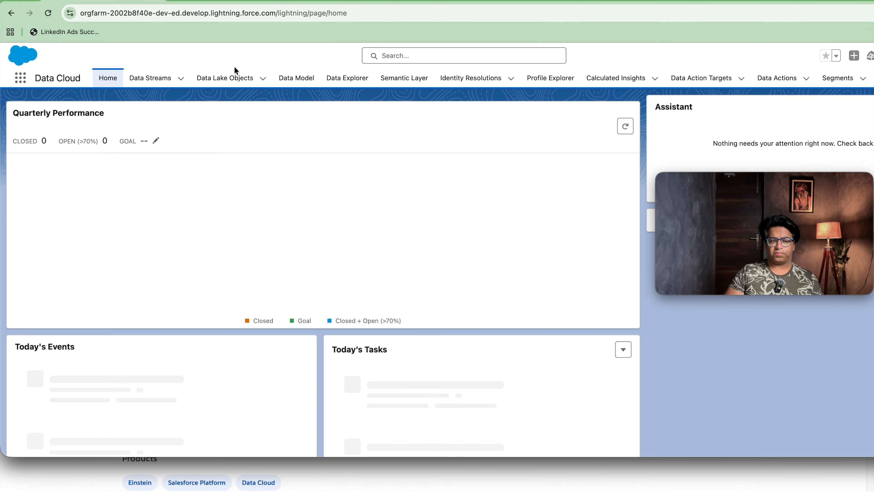
- Open Data Streams and switch to the All Data Streams list view
click(163, 78)
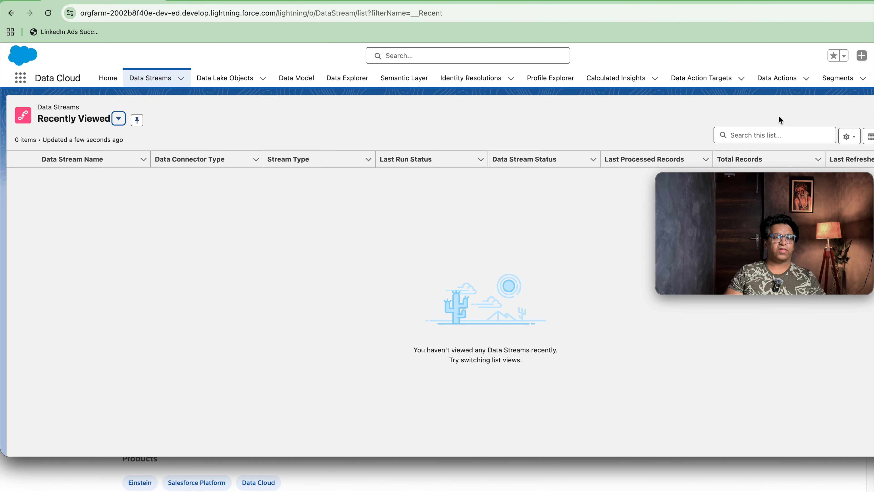
click(117, 118)
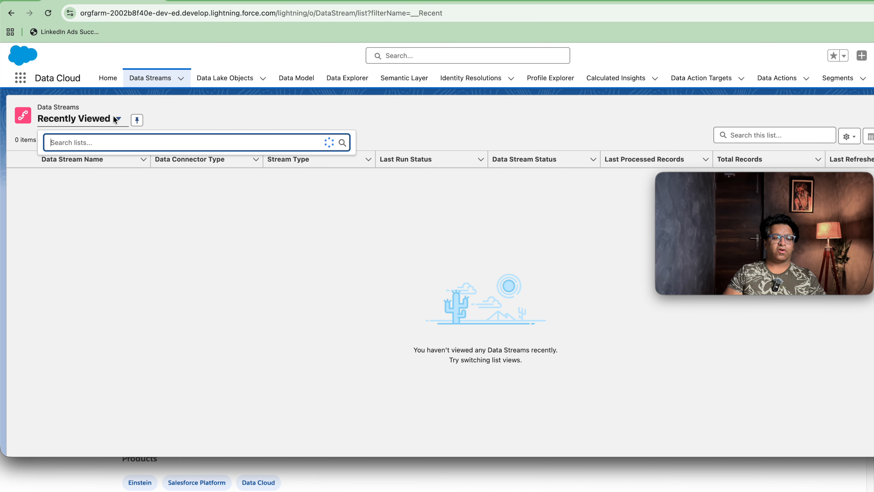
click(107, 185)
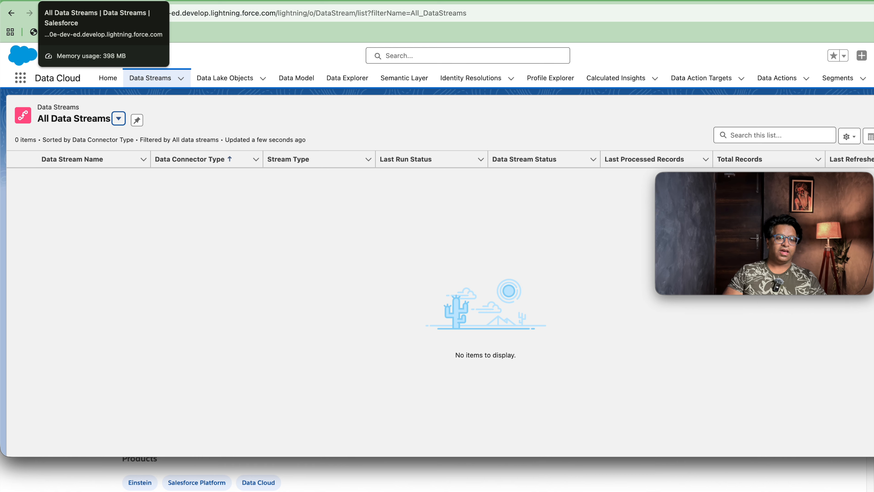
- Return to the Trailhead Coral Cloud project and open the "Deploy the Coral Cloud Sample App" unit
click(155, 1)
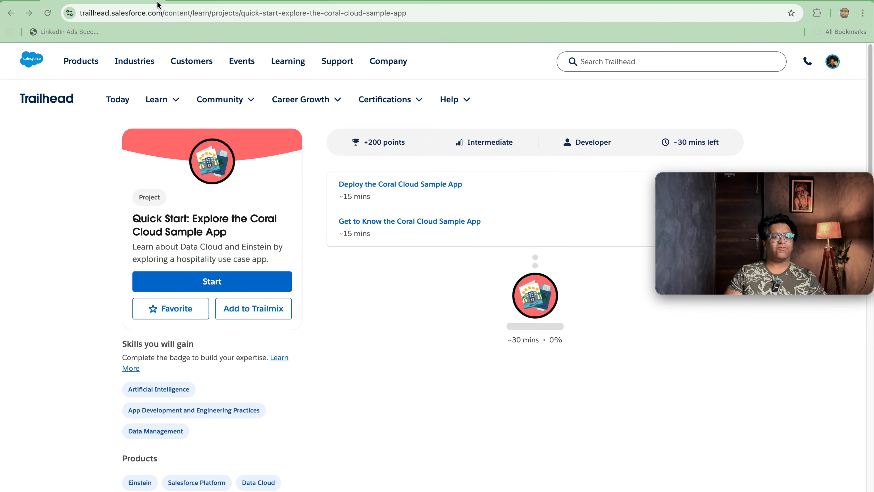
click(237, 14)
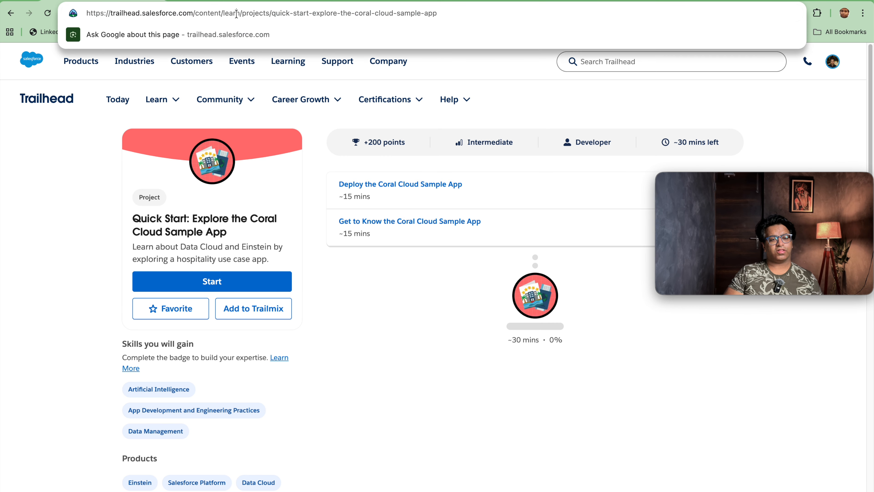
click(93, 141)
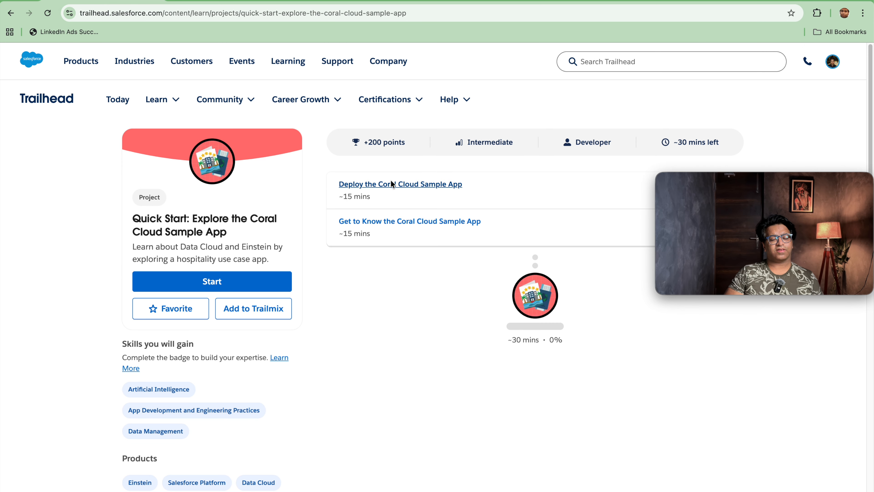
click(402, 186)
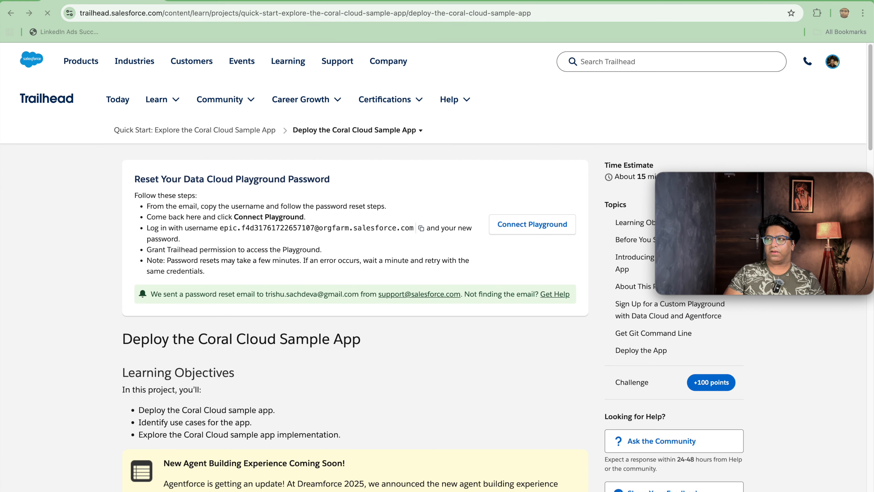
- Switch to the other org's Data Cloud window and go from the MOCK_DATA.csv record to the Data Streams list
drag(873, 193, 564, 0)
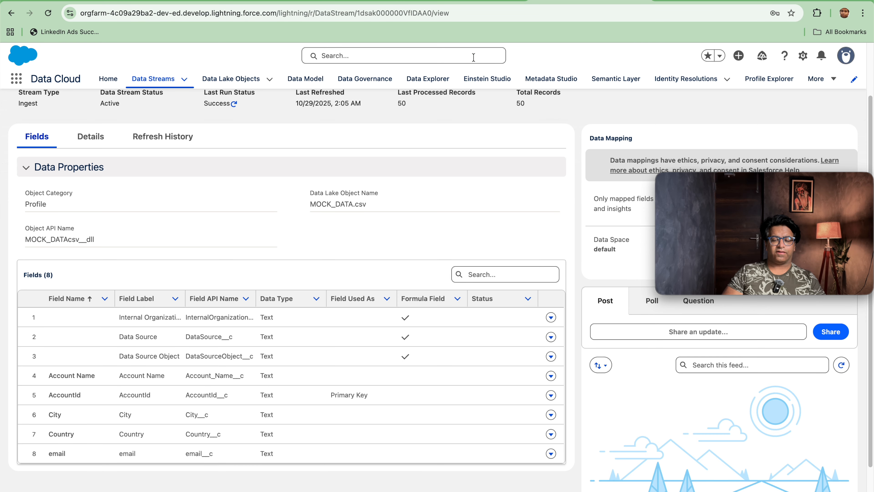
scroll(490, 117, up, 3)
click(160, 82)
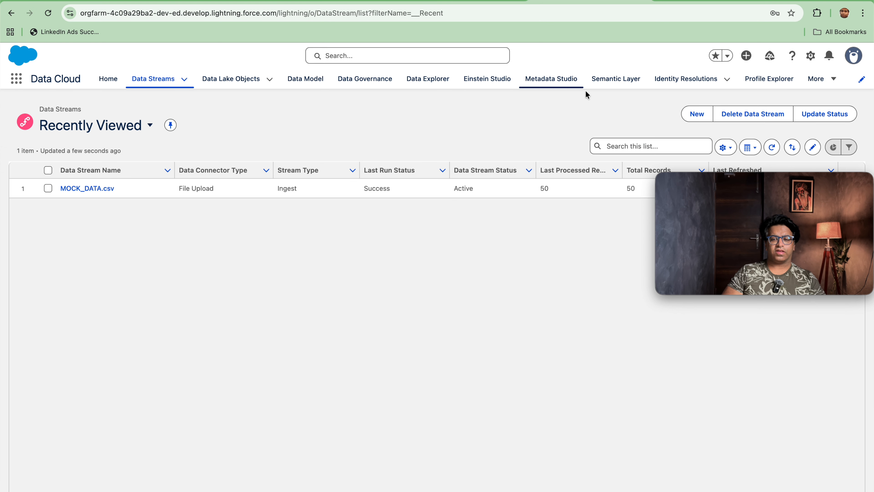
click(724, 117)
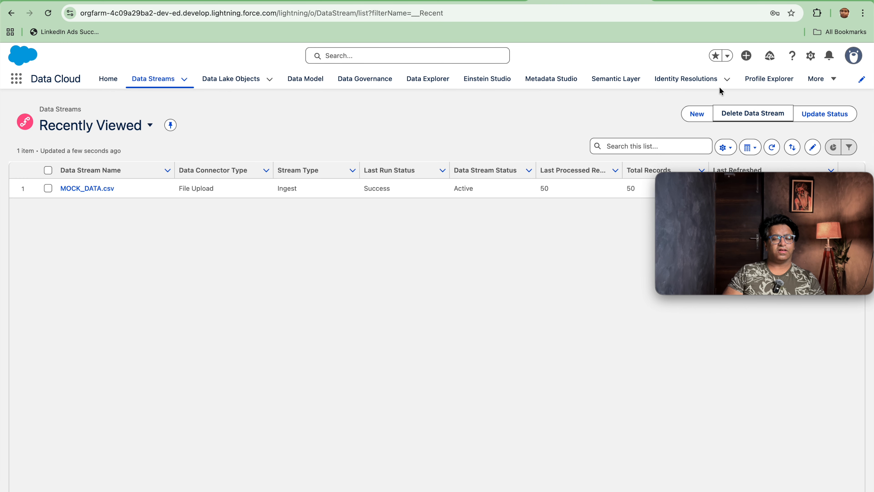
drag(798, 0, 455, 246)
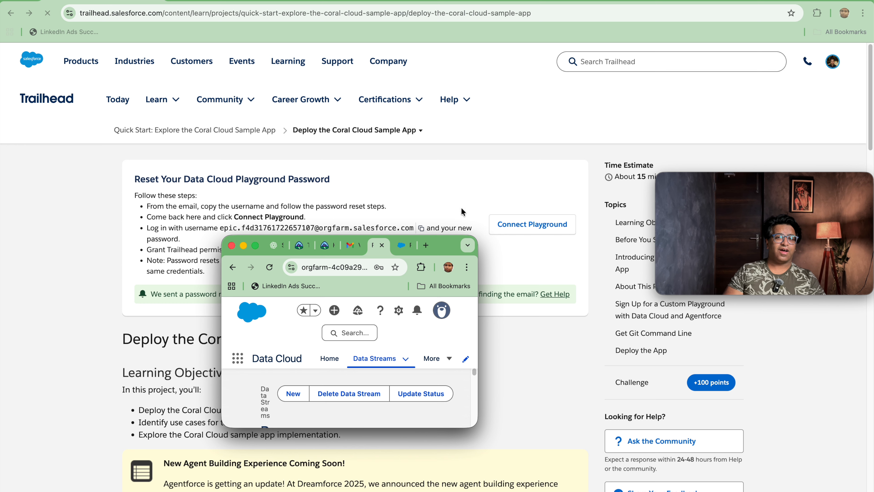
drag(446, 242, 567, 1)
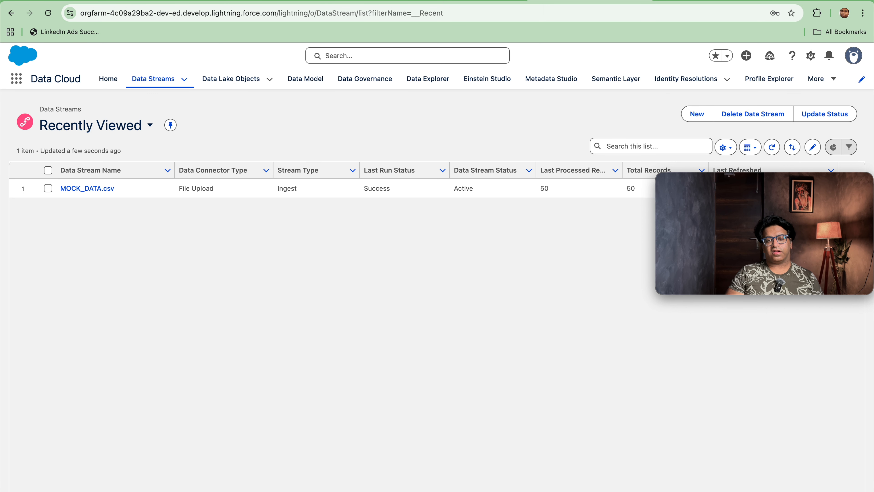
- Look through the additional Data Cloud navigation items and return to the Data Streams list
click(816, 79)
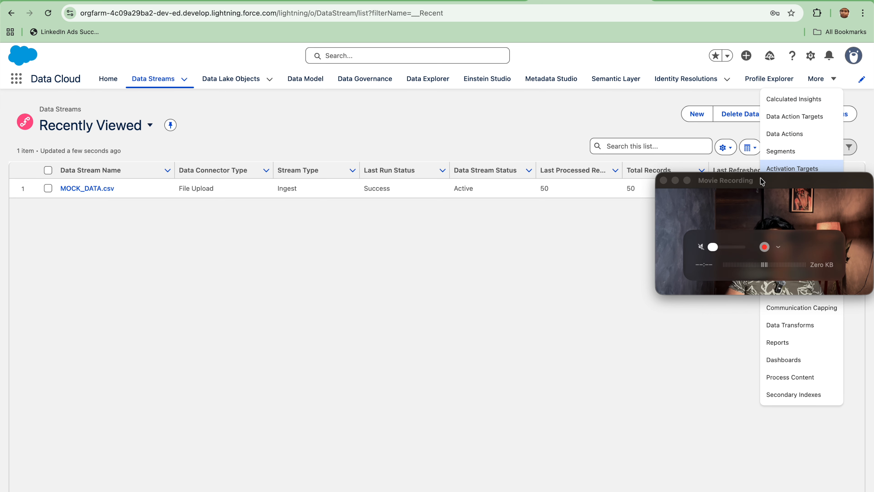
drag(762, 181, 569, 205)
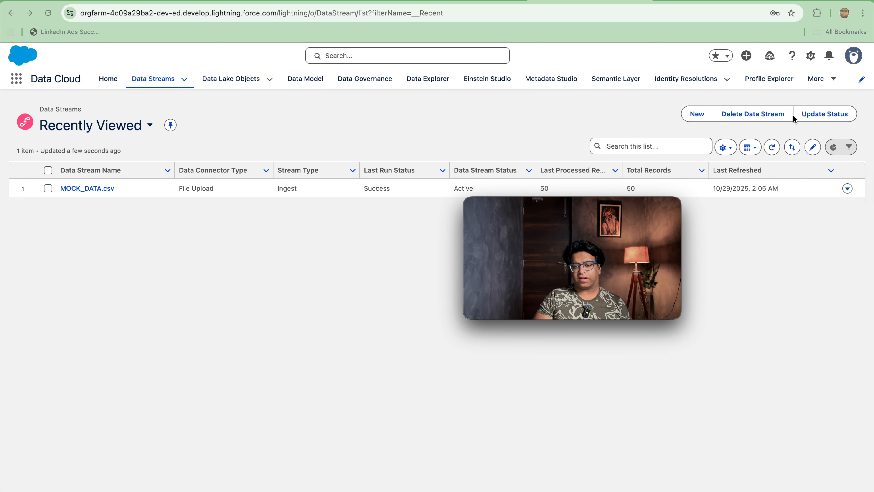
click(829, 77)
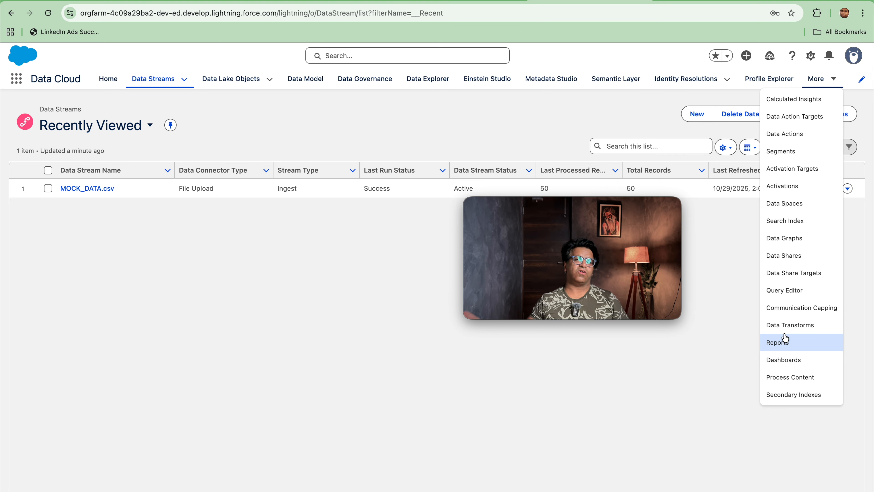
mouse_move(535, 315)
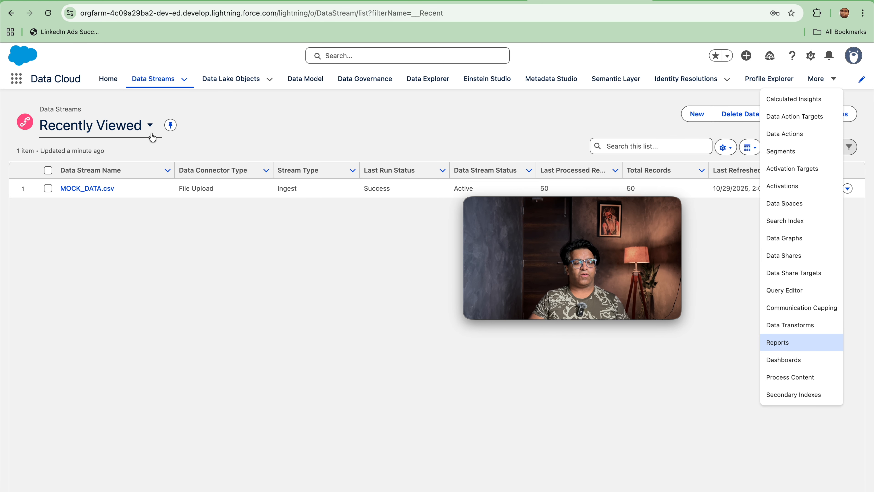
click(164, 84)
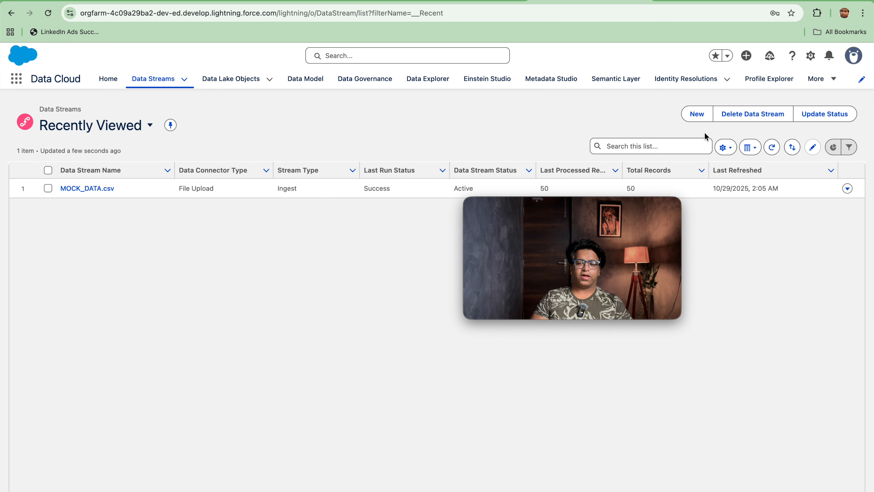
- Start a new data stream and select Salesforce CRM as its source
click(695, 114)
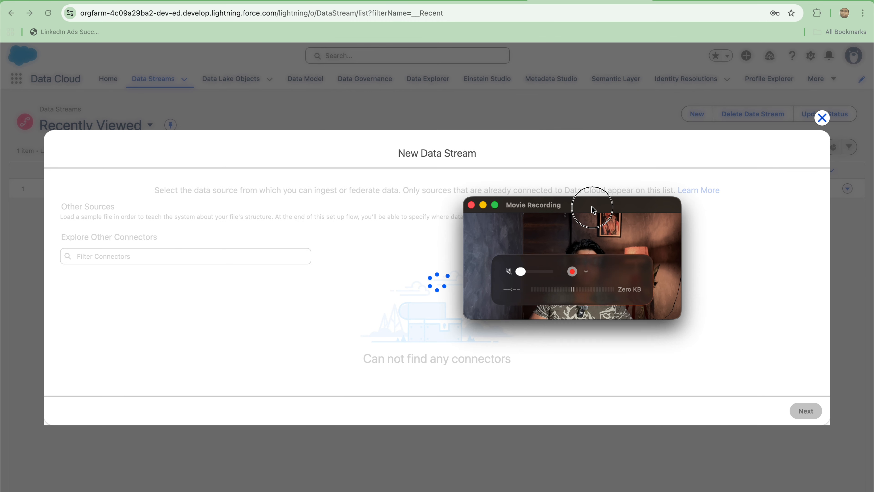
drag(591, 201, 713, 53)
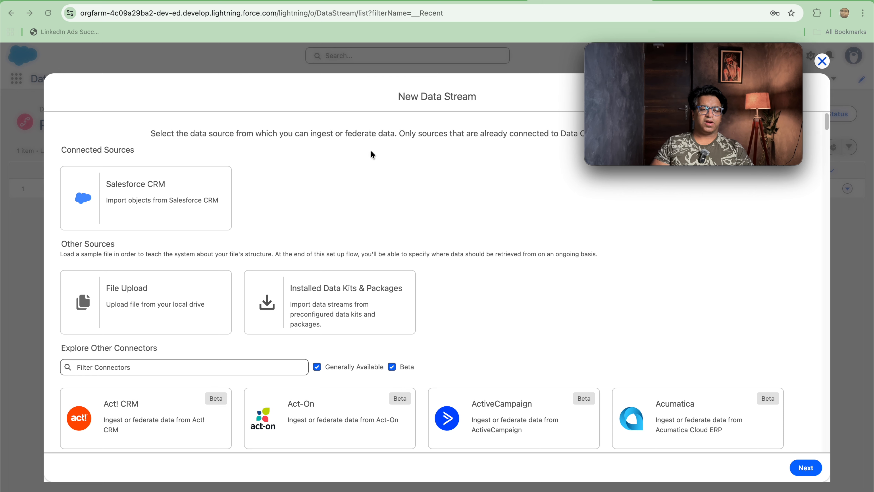
click(183, 205)
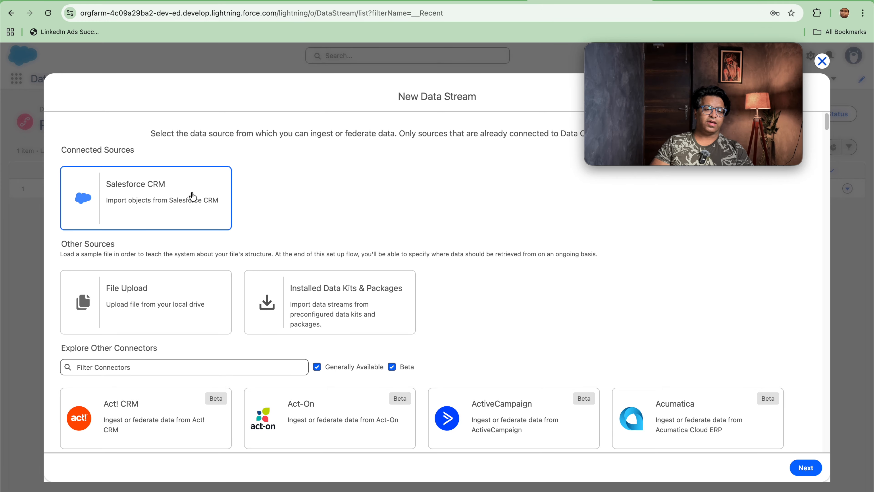
- Browse the catalogue of other connectors available as sources for the new data stream
scroll(206, 219, down, 1)
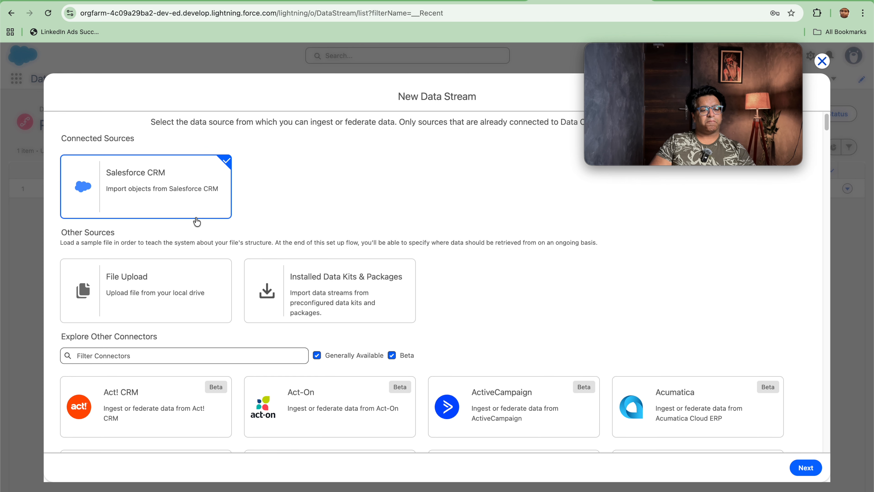
scroll(203, 290, down, 3)
scroll(203, 290, down, 20)
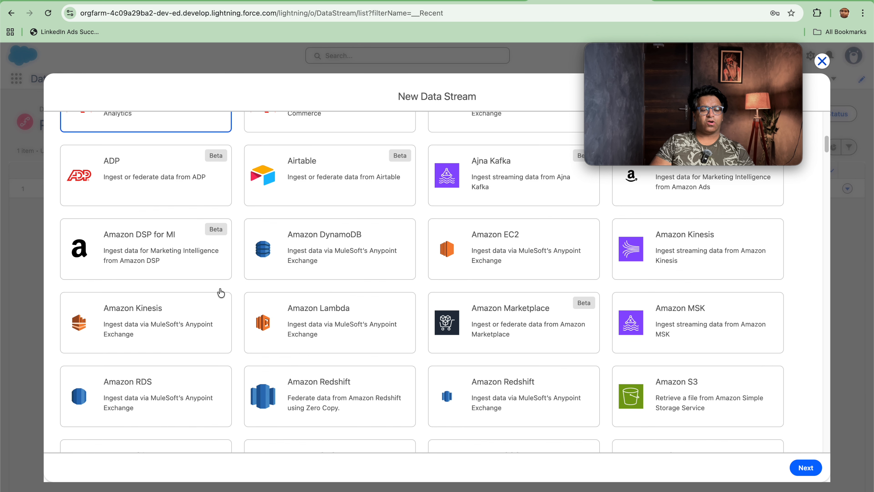
scroll(220, 293, down, 7)
scroll(221, 293, up, 19)
scroll(221, 293, up, 4)
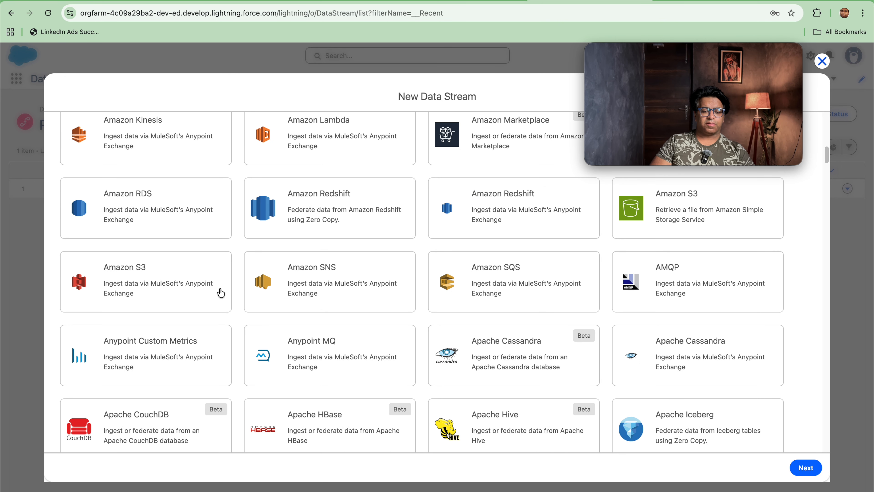
scroll(262, 241, up, 3)
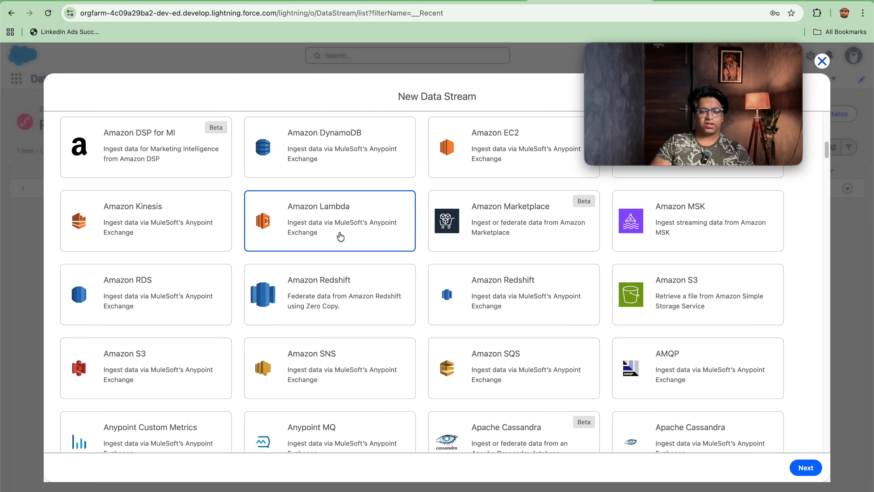
scroll(342, 238, up, 6)
scroll(337, 238, up, 2)
scroll(338, 240, down, 20)
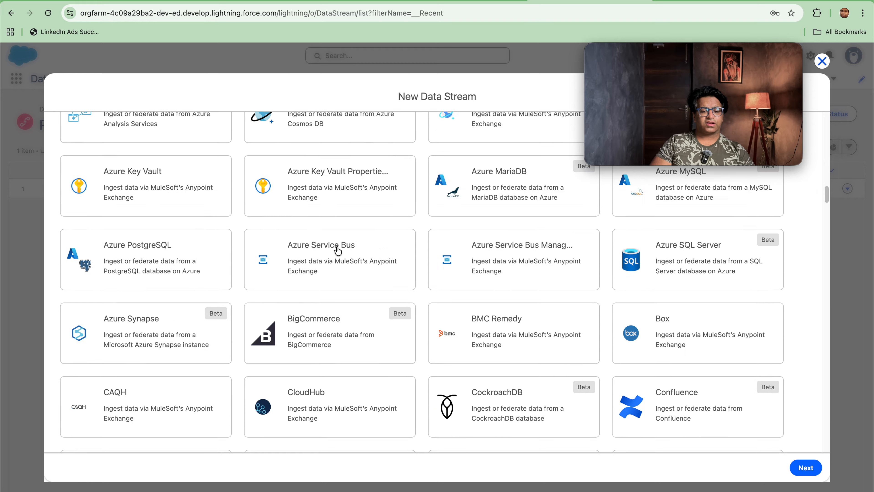
scroll(338, 251, down, 20)
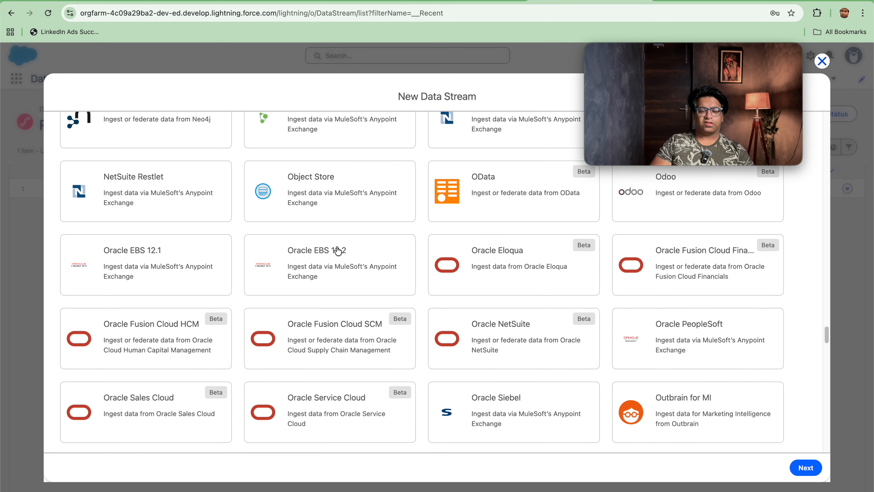
scroll(338, 250, up, 20)
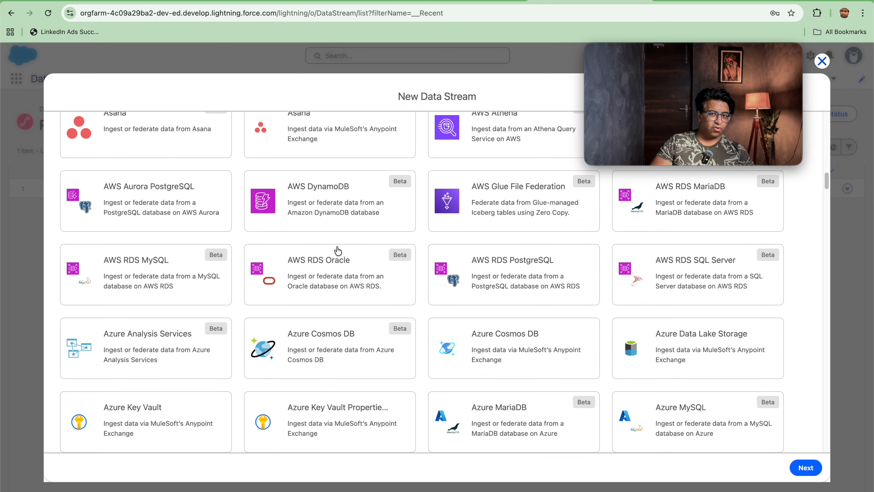
- Select File Upload as the new data stream's source instead of Salesforce CRM
scroll(337, 251, up, 5)
click(200, 297)
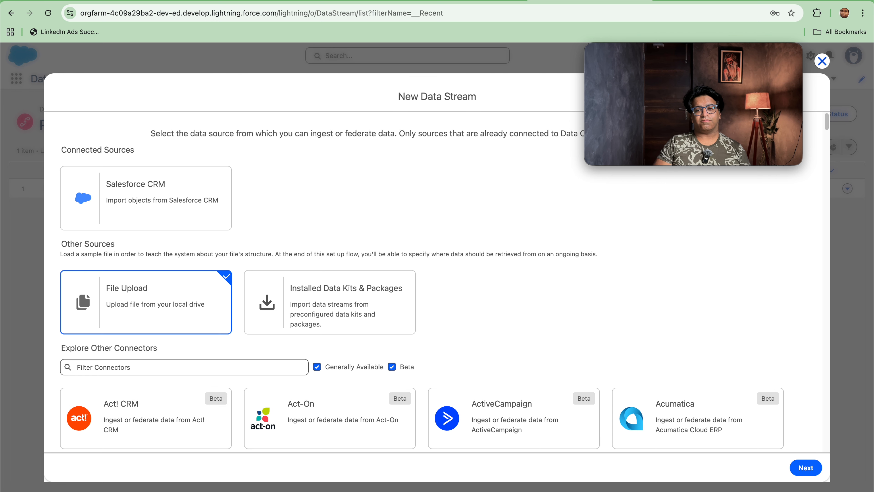
- Search the web for "Mackaroo dummy data" in a new browser tab and open the Mockaroo website
key(super+t)
text(Ma)
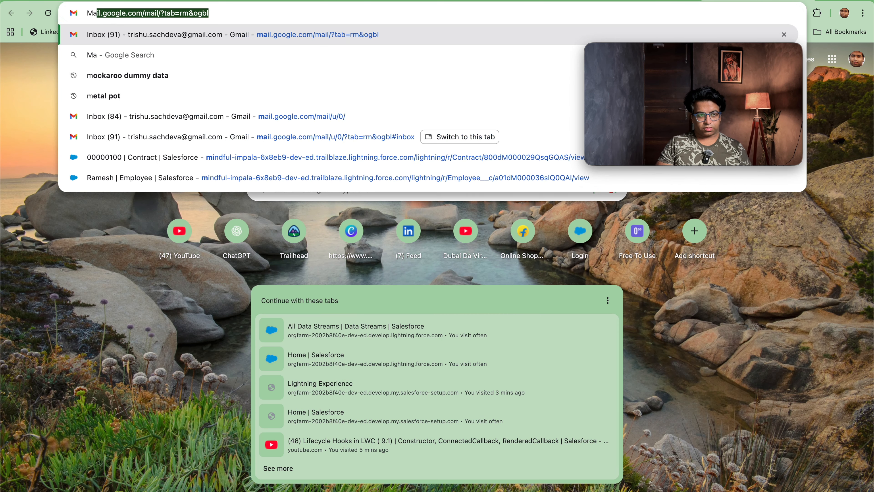
text(ckari)
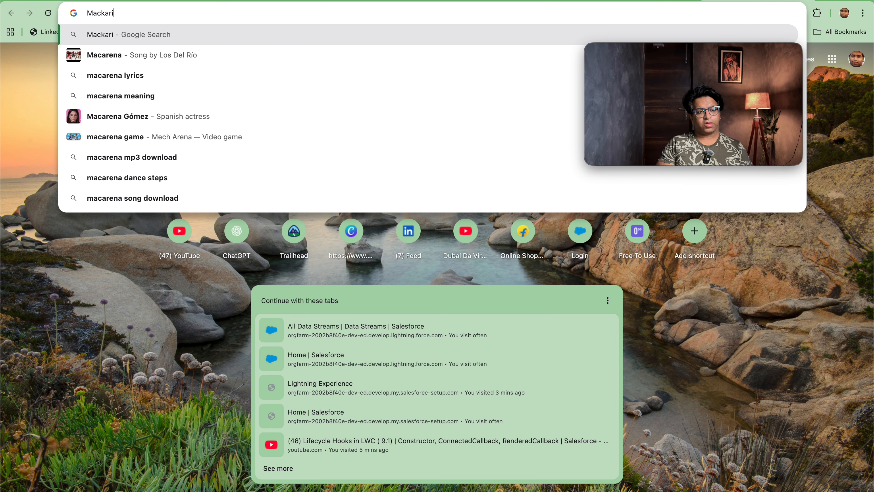
key(BackSpace)
text(o)
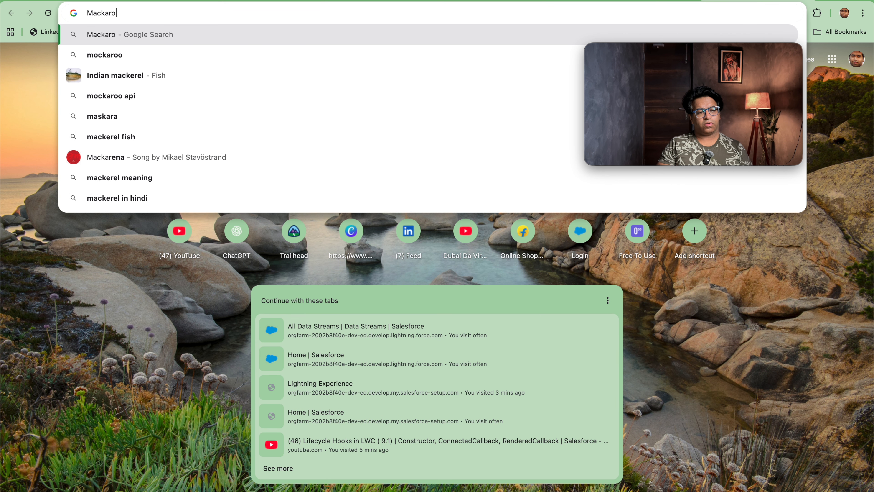
text(o dummy)
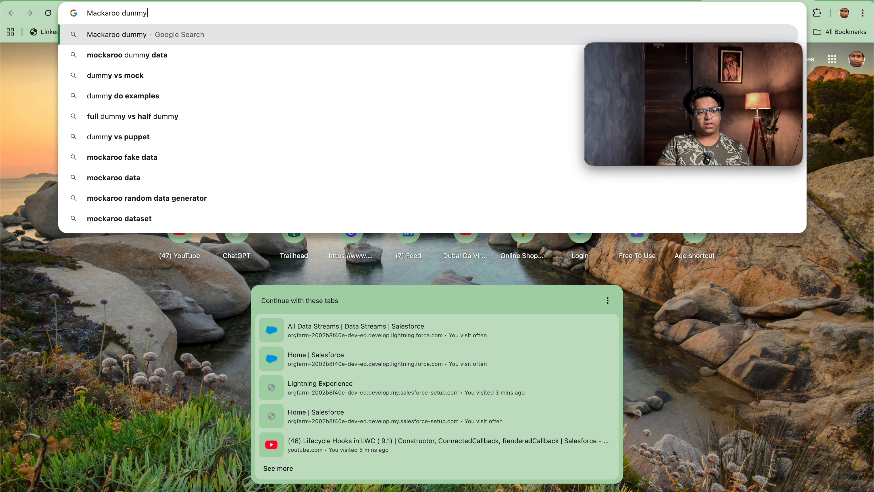
text( data)
key(Return)
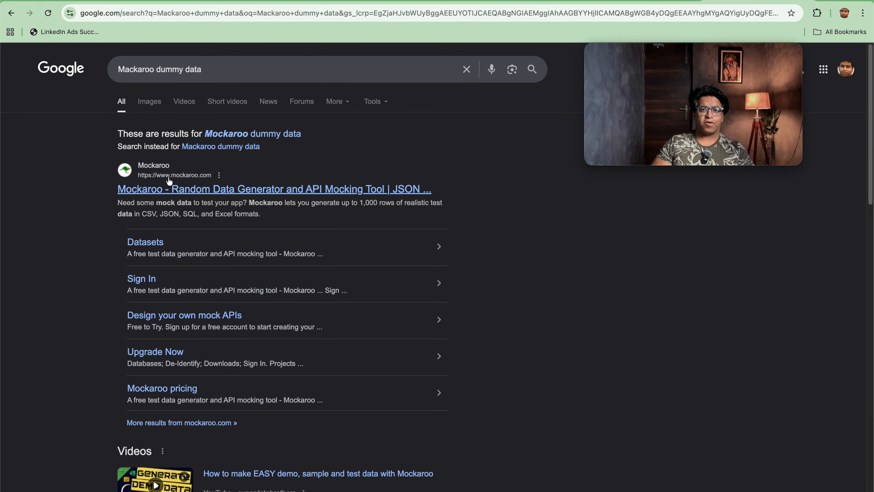
click(180, 192)
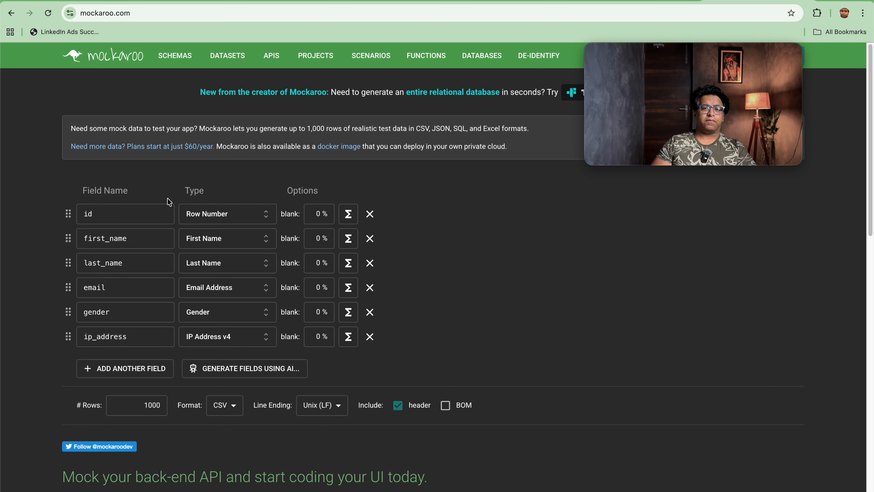
- Rename the id field to "Account id" and open the list of data types for it
double_click(147, 215)
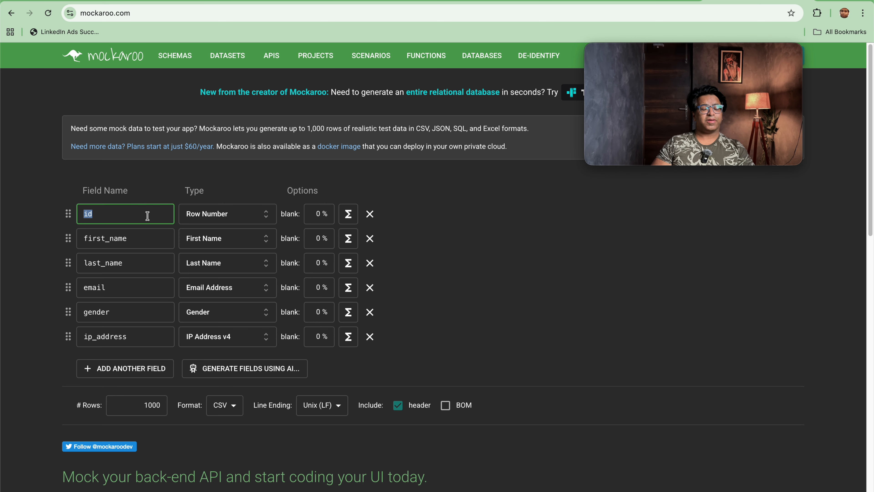
key(BackSpace)
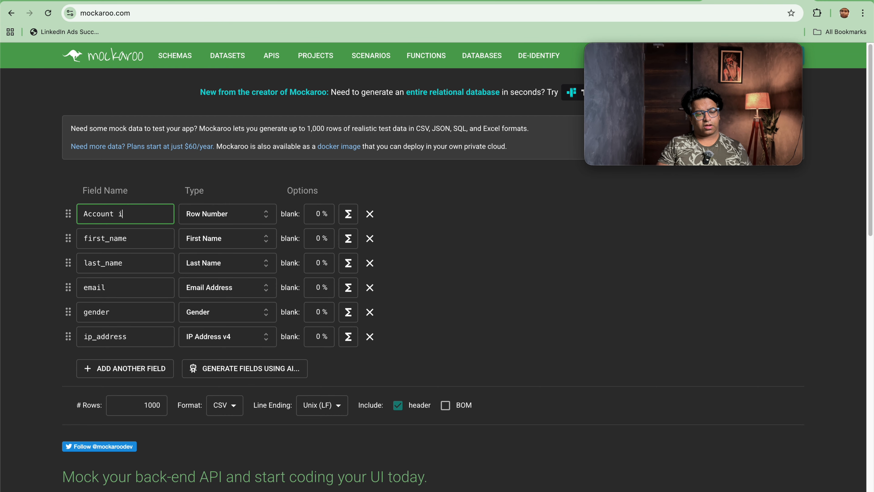
click(256, 211)
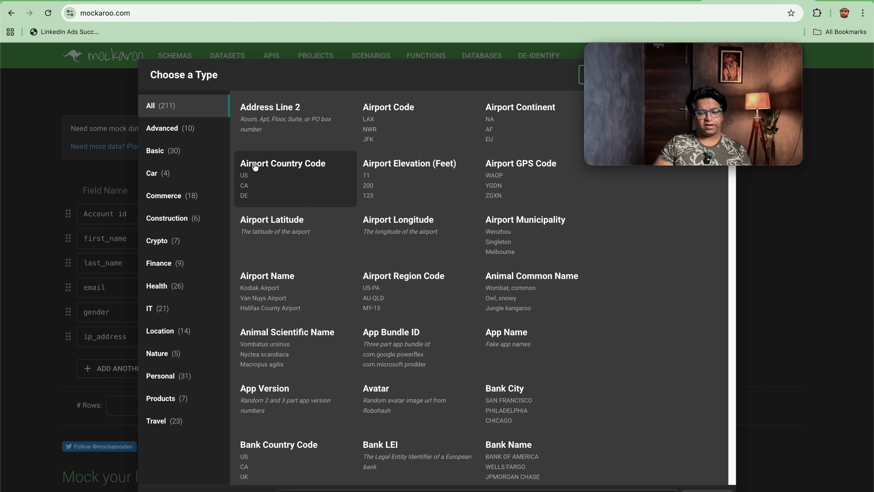
scroll(296, 223, down, 10)
scroll(297, 223, up, 10)
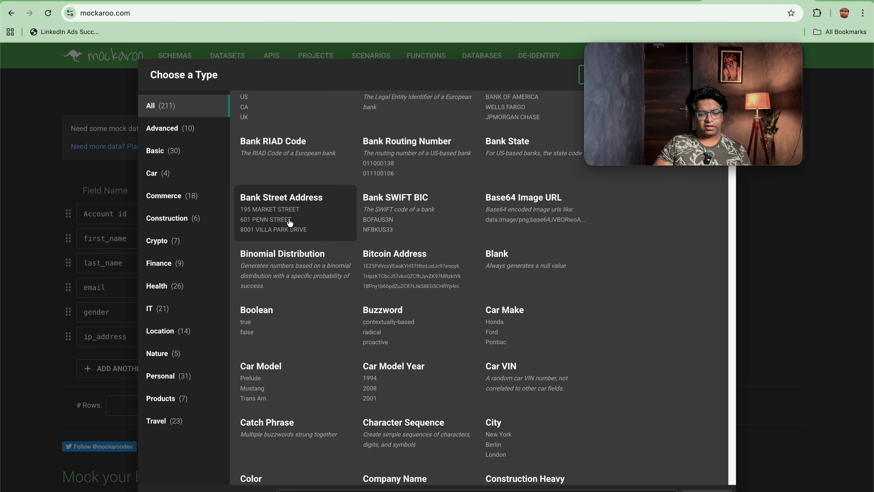
drag(707, 55, 727, 243)
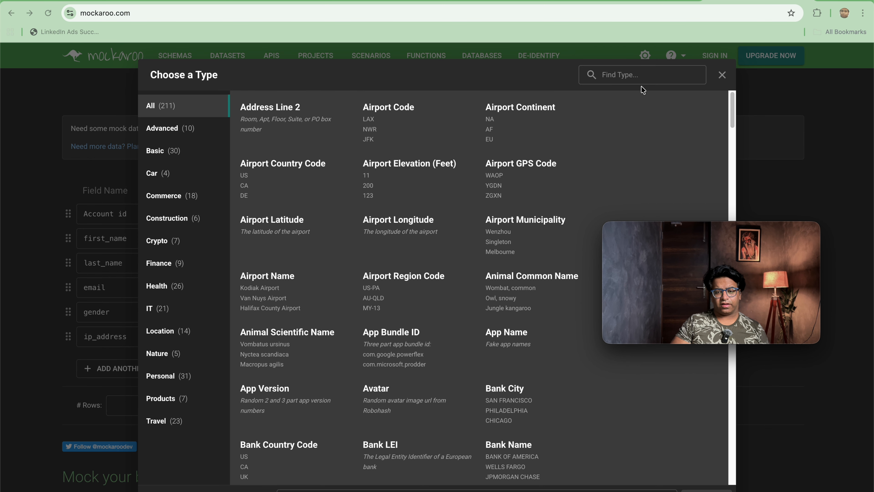
- Search the data types for "id", "ser" and "hel" to find a suitable type for the Account id field
click(619, 76)
text(id)
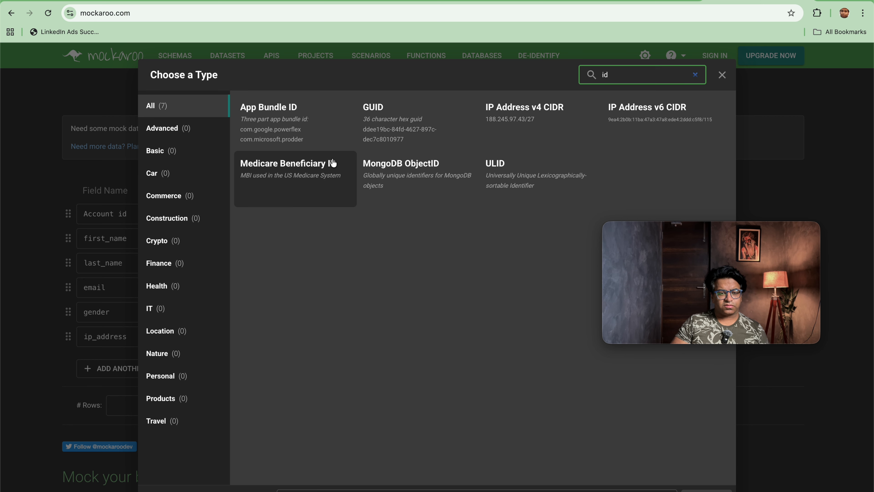
click(614, 77)
double_click(614, 77)
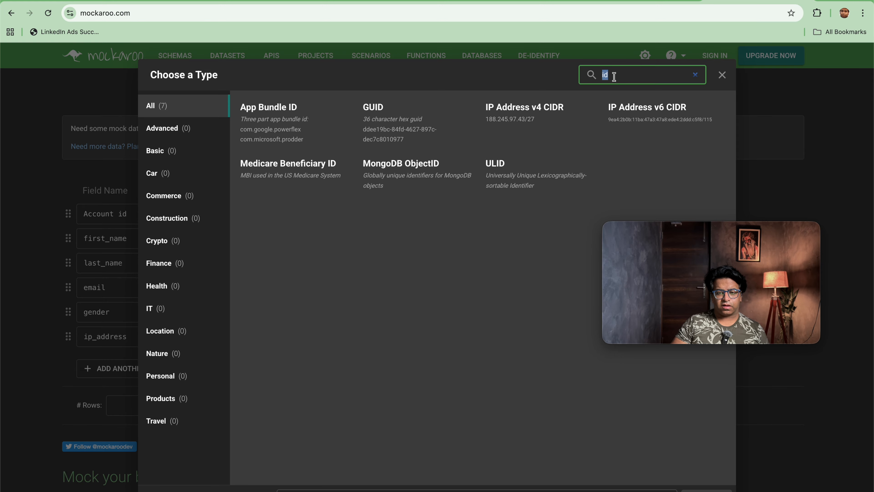
text(ser)
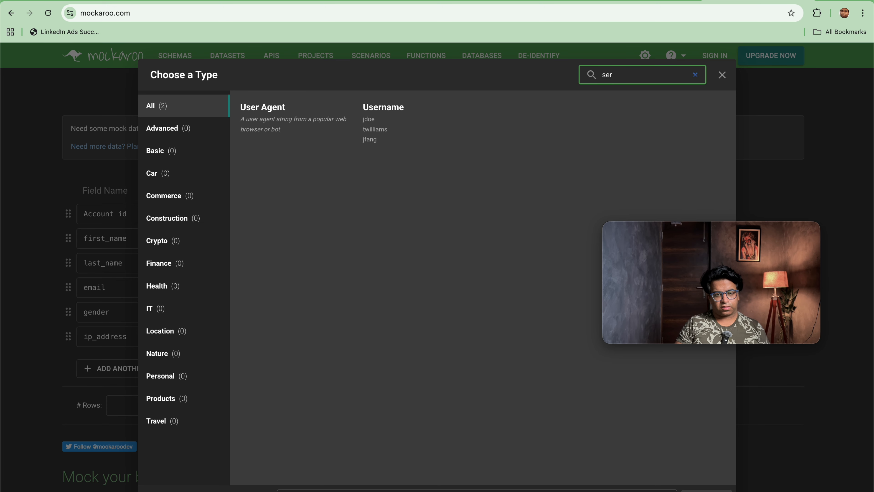
key(BackSpace)
key(BackSpace)
key(BackSpace)
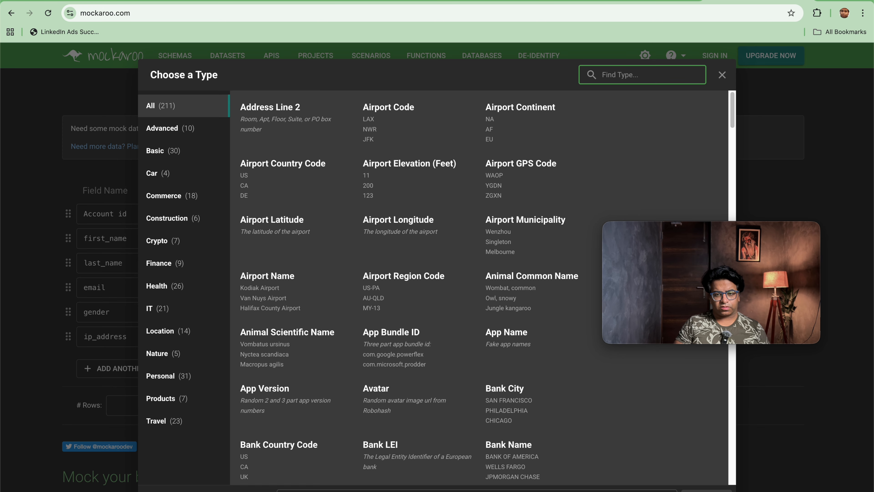
text(hel)
key(BackSpace)
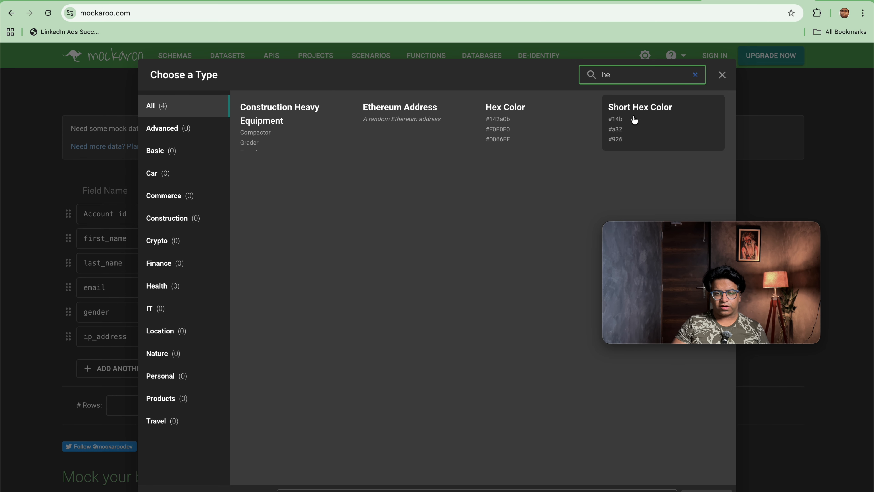
- Search the data types for "num" and set the Account id field's type to Flight Number
double_click(621, 81)
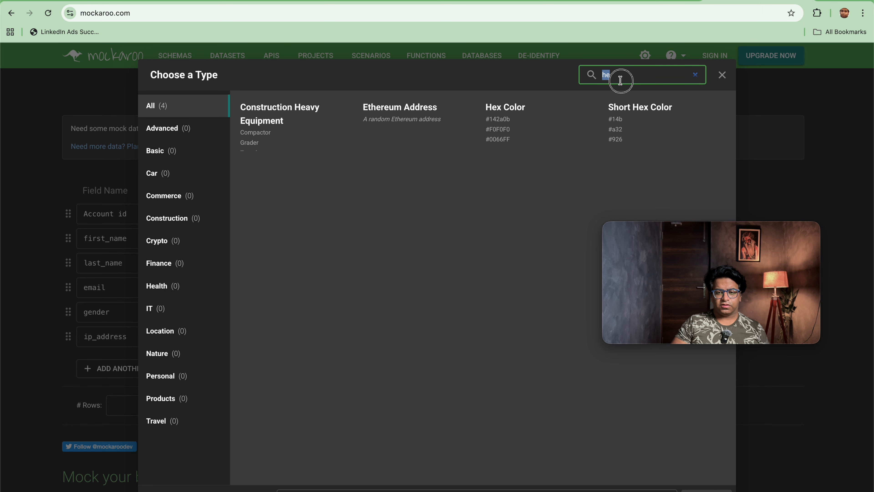
key(BackSpace)
text(num)
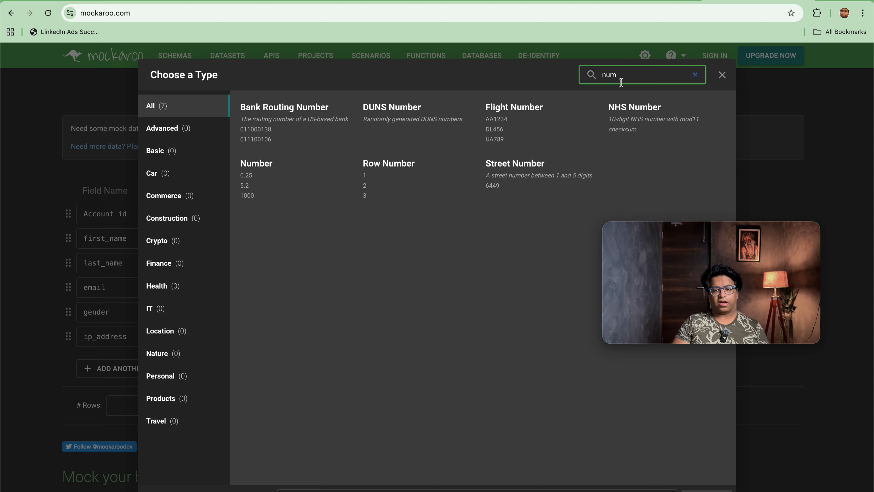
click(542, 109)
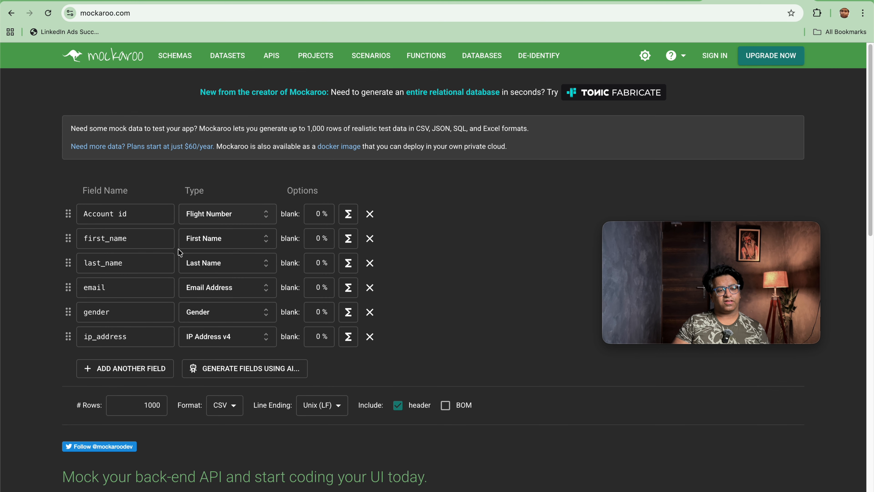
- Rename the first_name field to "Account Name" and set its type to Company Name
double_click(147, 236)
text(Account Name)
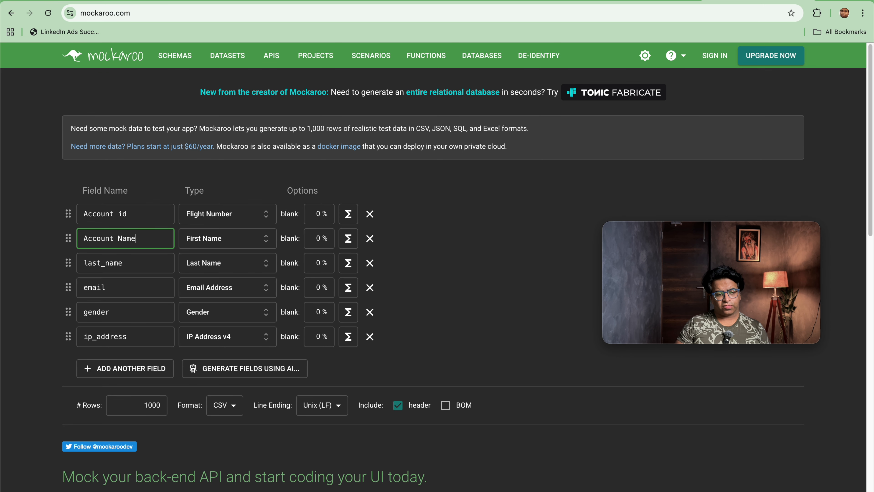
click(240, 238)
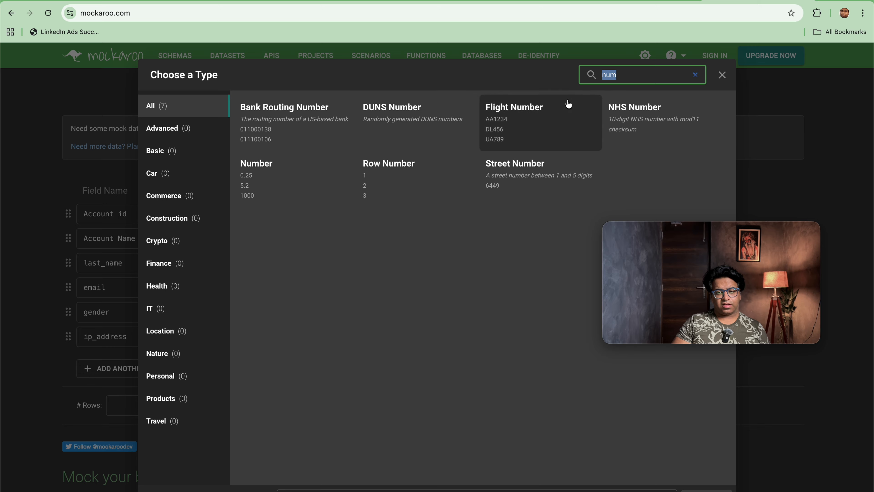
text(comp)
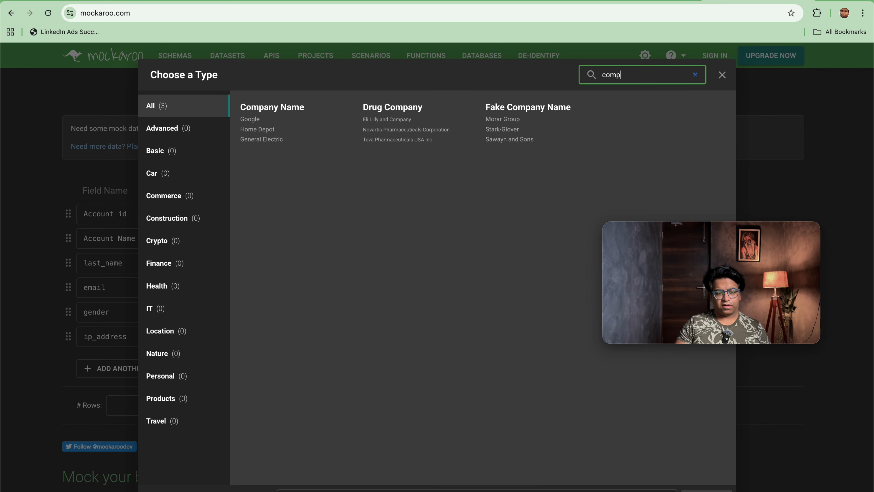
click(330, 117)
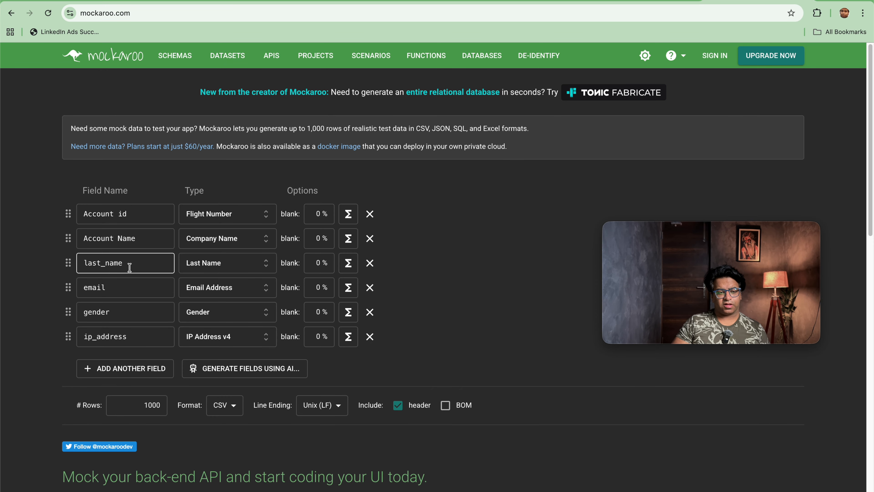
- Remove the last_name field from the mock data schema
double_click(130, 267)
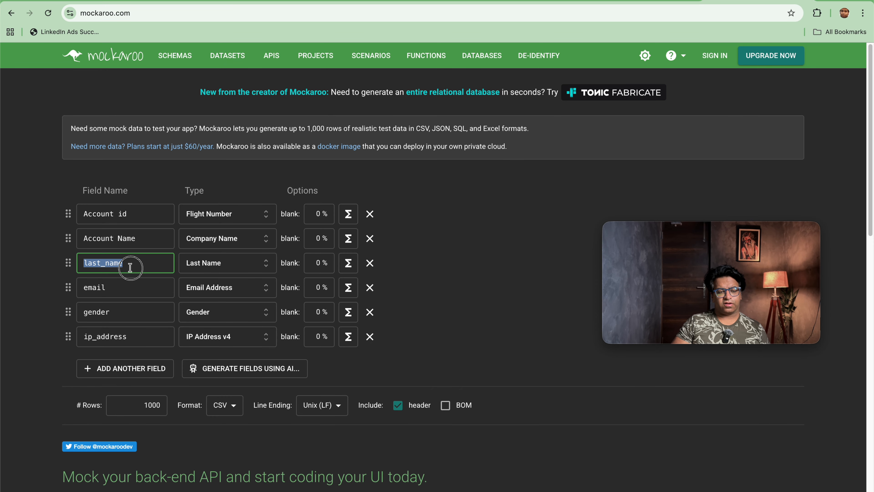
click(370, 262)
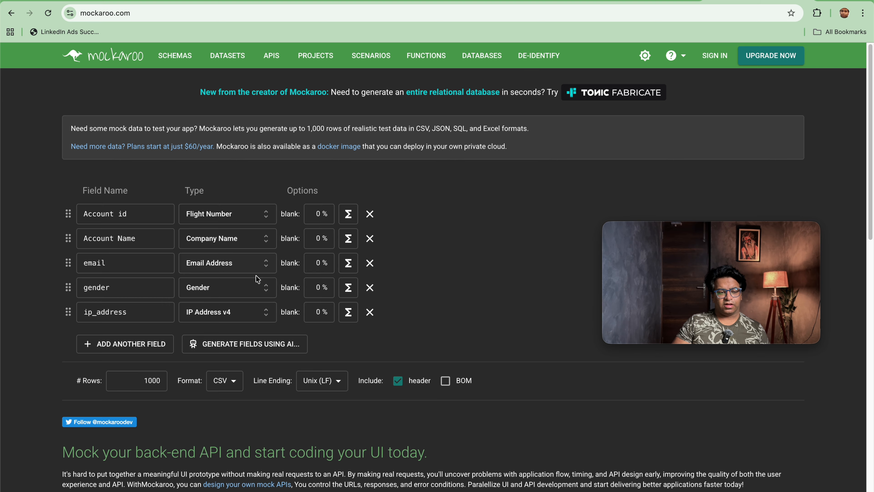
- Rename the gender field to "Phone" and set its type to Phone
double_click(125, 288)
text(Phone)
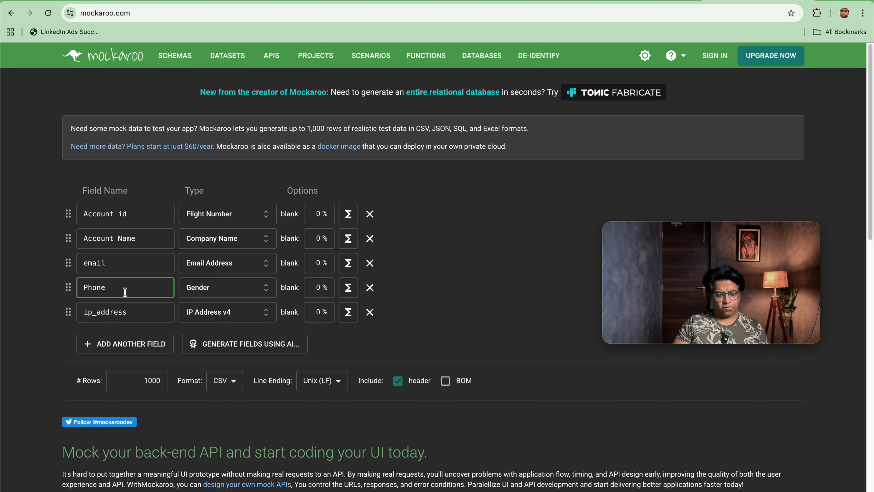
click(212, 287)
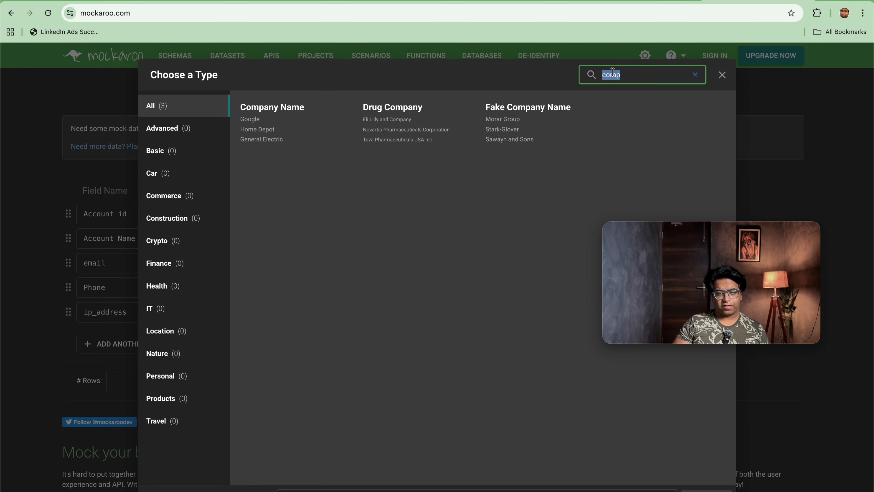
text(phone)
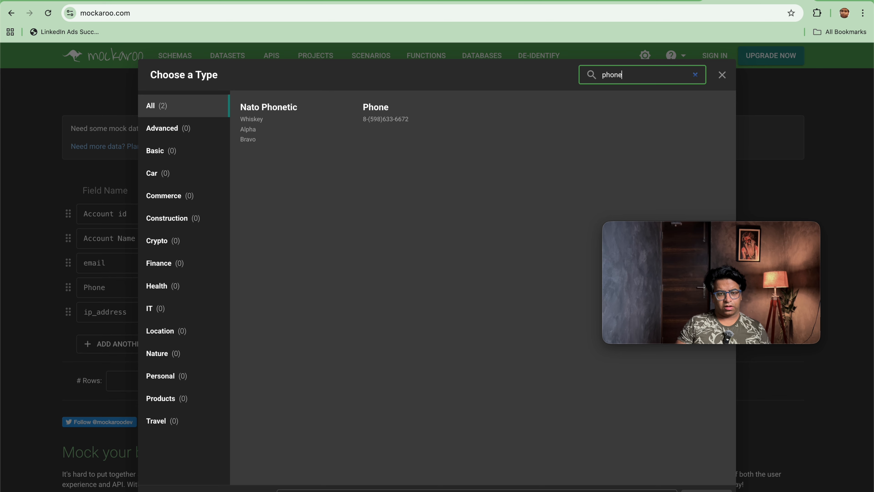
click(416, 117)
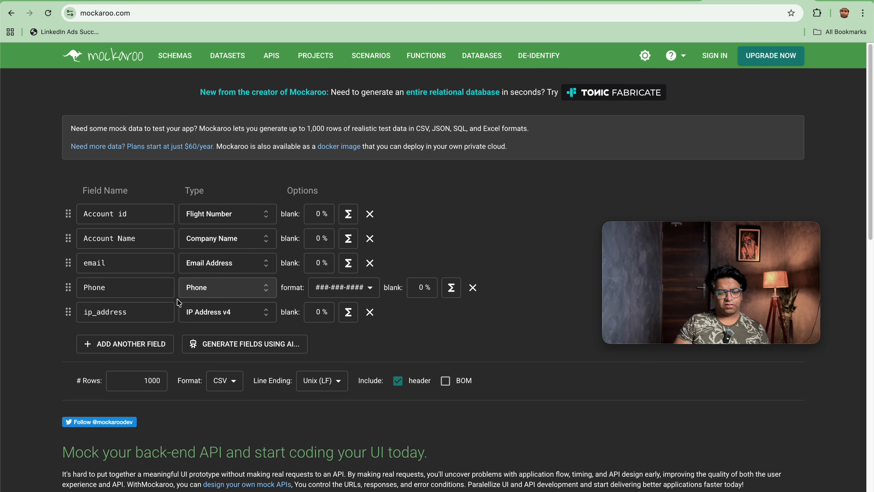
- Rename the ip_address field to "status" and open the list of data types for it
double_click(162, 312)
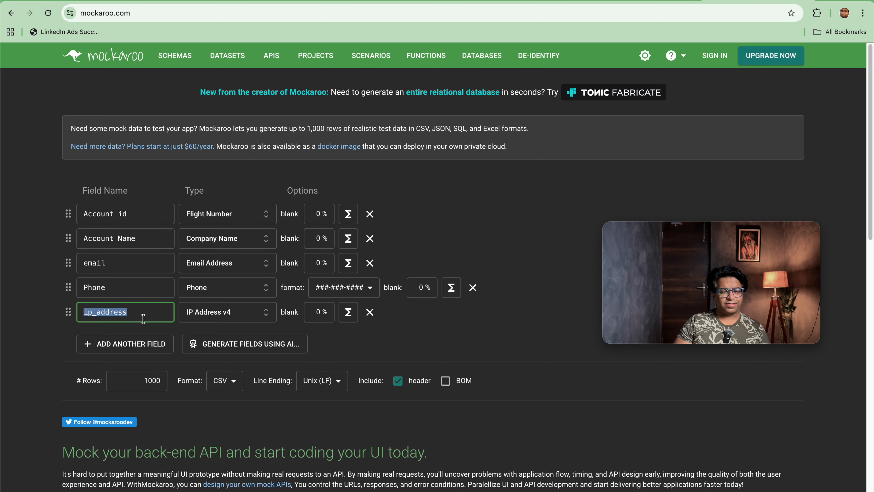
text(status)
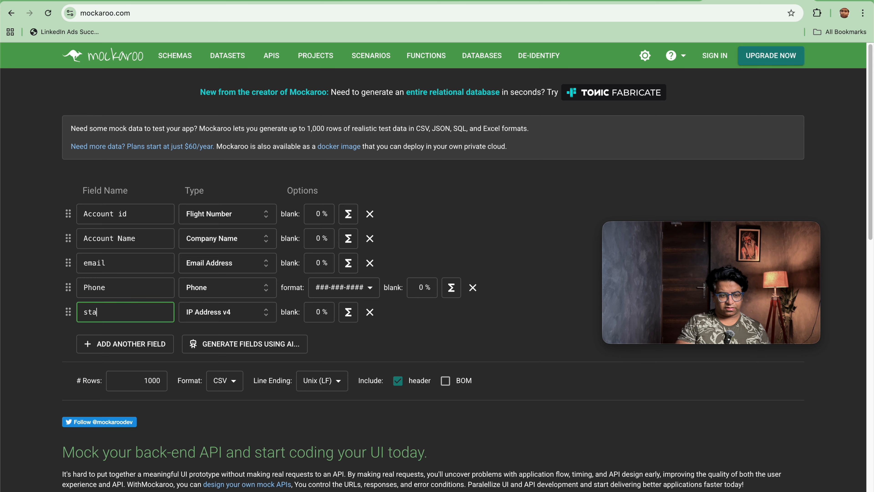
click(238, 312)
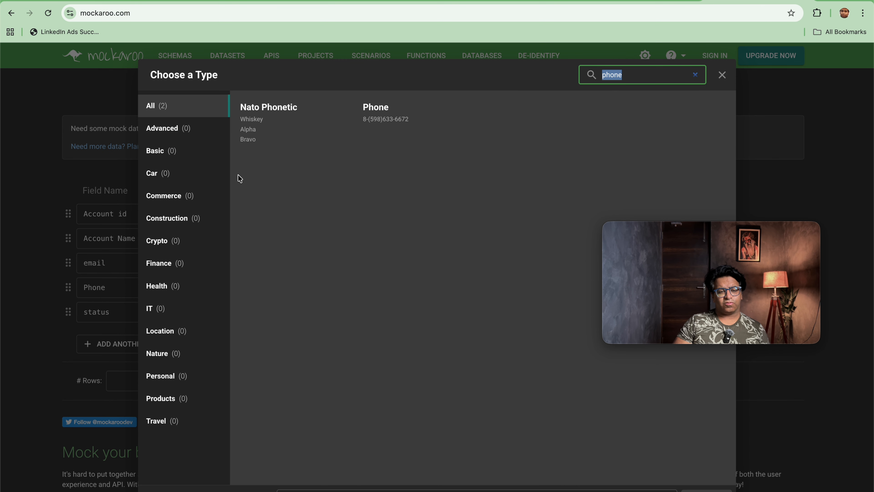
- Search the available data types for "status" and clear the search
key(BackSpace)
text(act)
key(BackSpace)
key(BackSpace)
key(BackSpace)
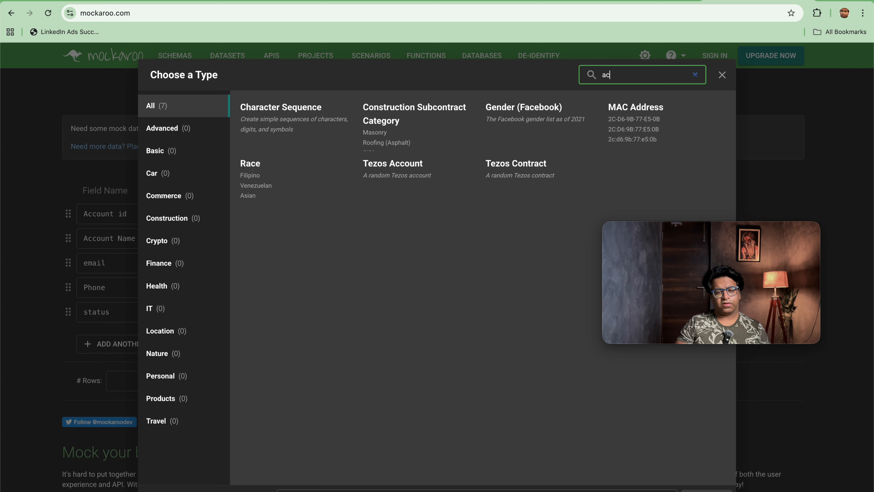
text(status)
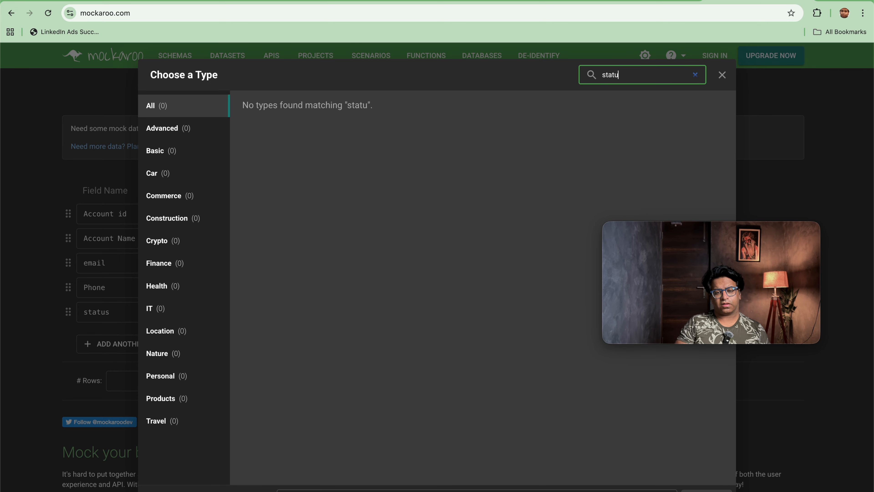
key(BackSpace)
key(BackSpace)
key(BackSpace)
key(BackSpace)
key(BackSpace)
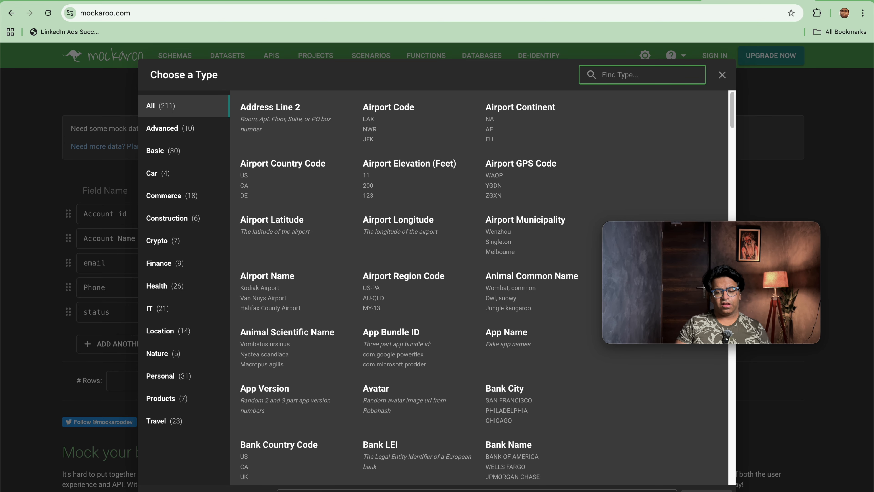
- Close the data type list without choosing a type and remove the status field from the schema
click(722, 74)
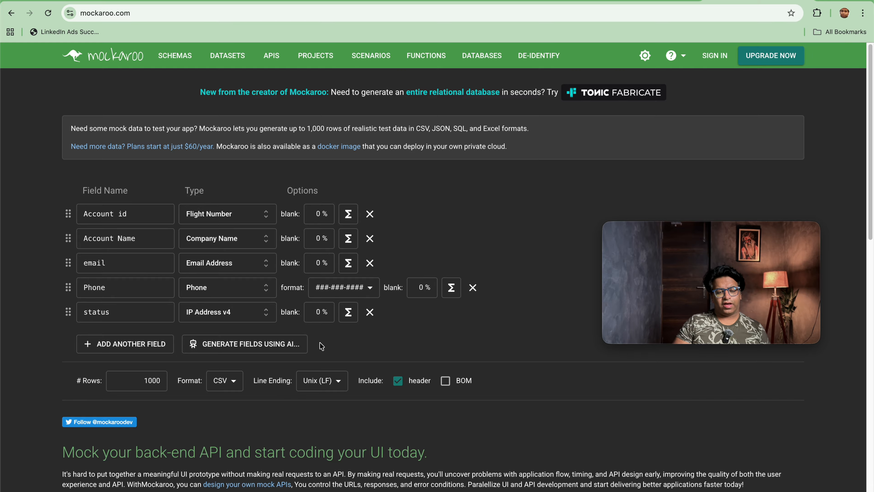
click(370, 311)
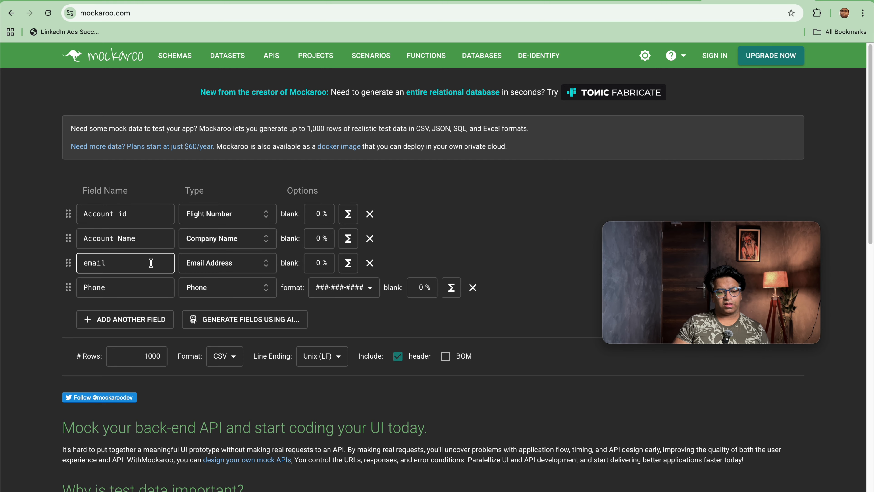
- Replace the spaces with underscores in the first two field names, making them Account_id and Account_Name
triple_click(122, 213)
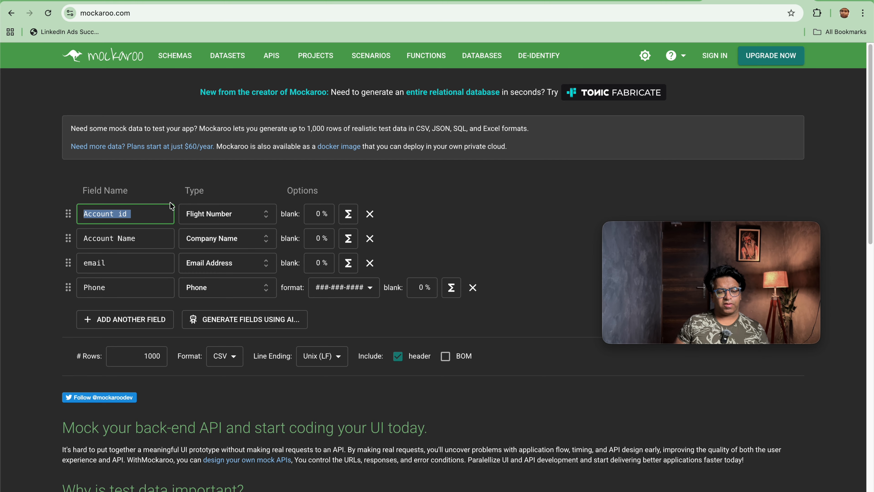
key(Left)
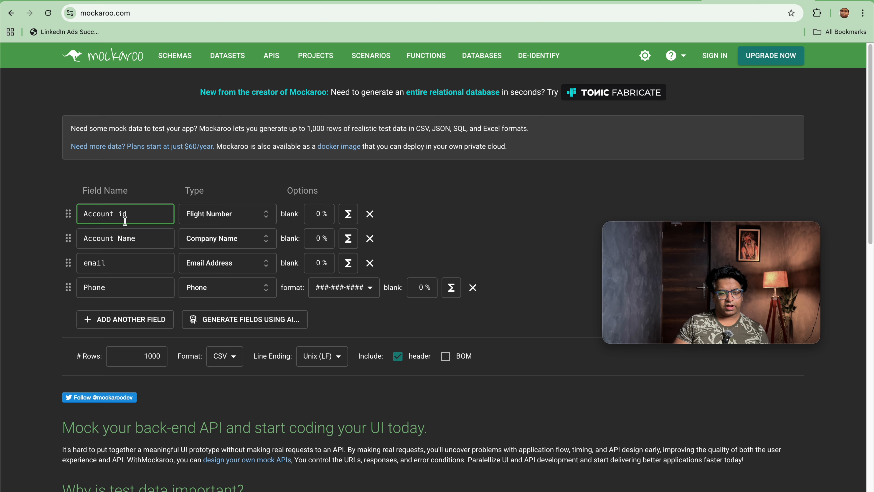
click(117, 213)
key(BackSpace)
text(_)
triple_click(117, 238)
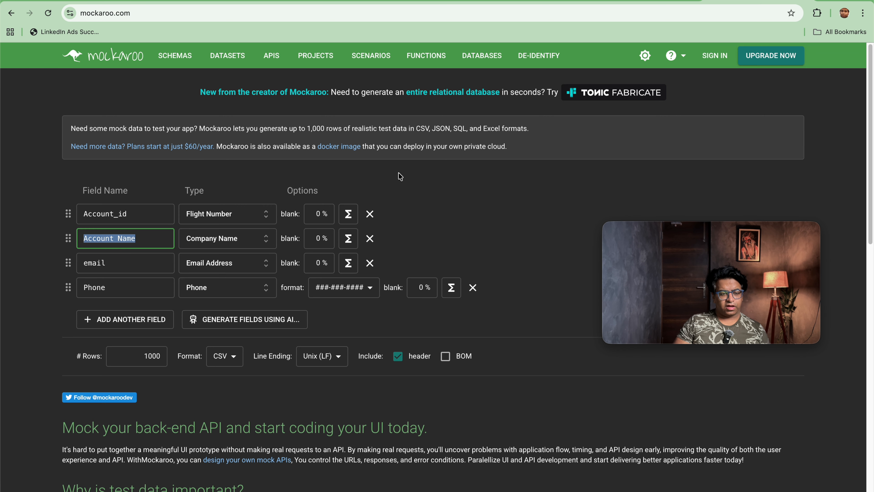
key(Left)
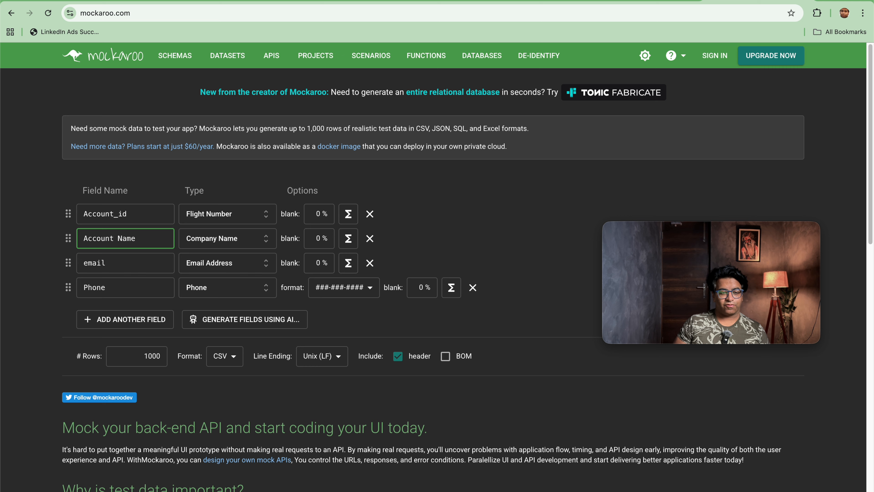
key(BackSpace)
text(_)
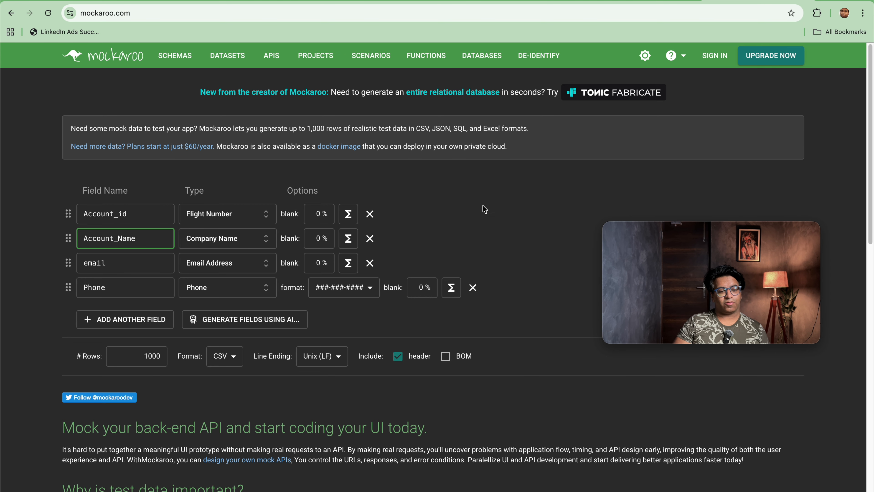
- Set the number of rows to 89 and generate the mock data as a CSV download
double_click(157, 354)
text(89)
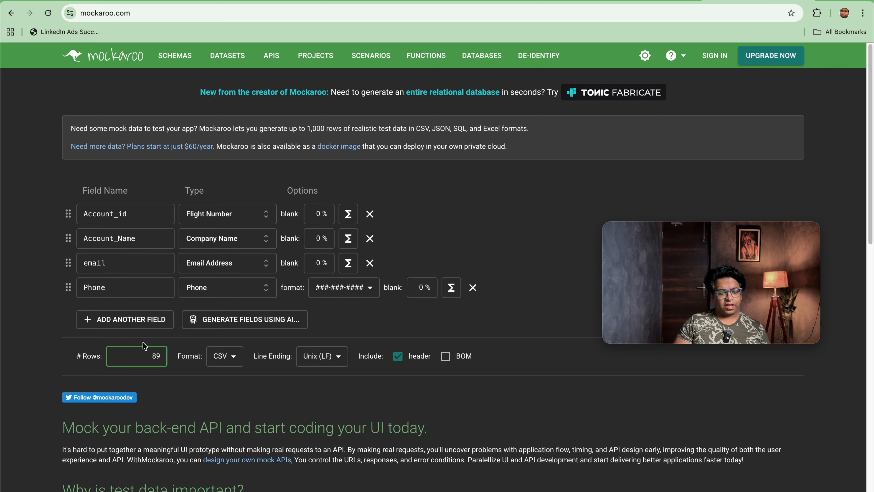
scroll(276, 366, down, 1)
scroll(265, 361, down, 2)
scroll(285, 335, up, 3)
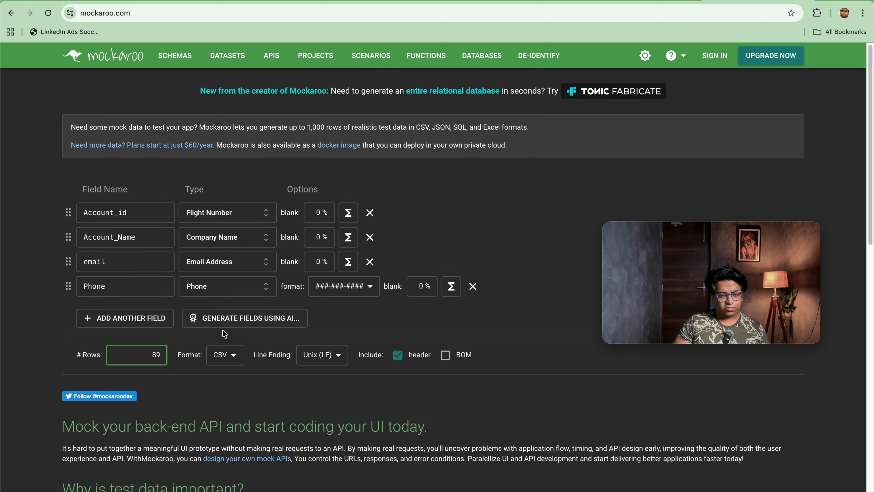
scroll(225, 333, down, 10)
scroll(225, 334, up, 10)
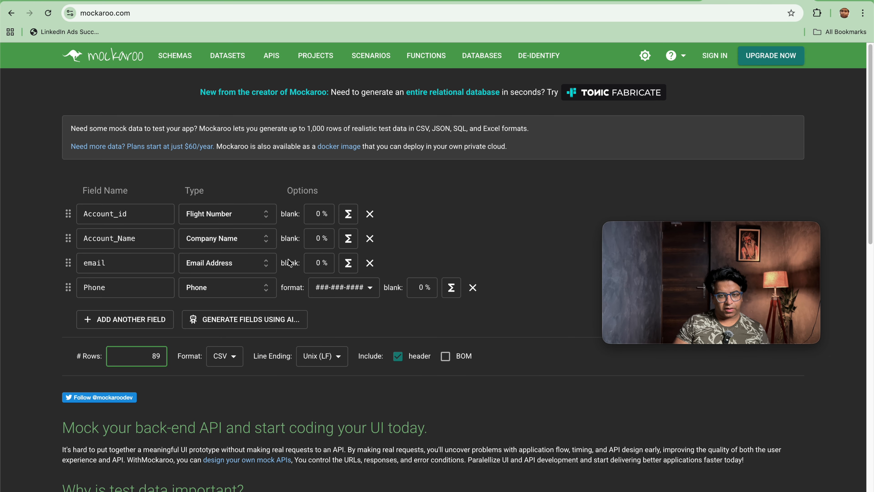
click(202, 379)
scroll(366, 369, down, 8)
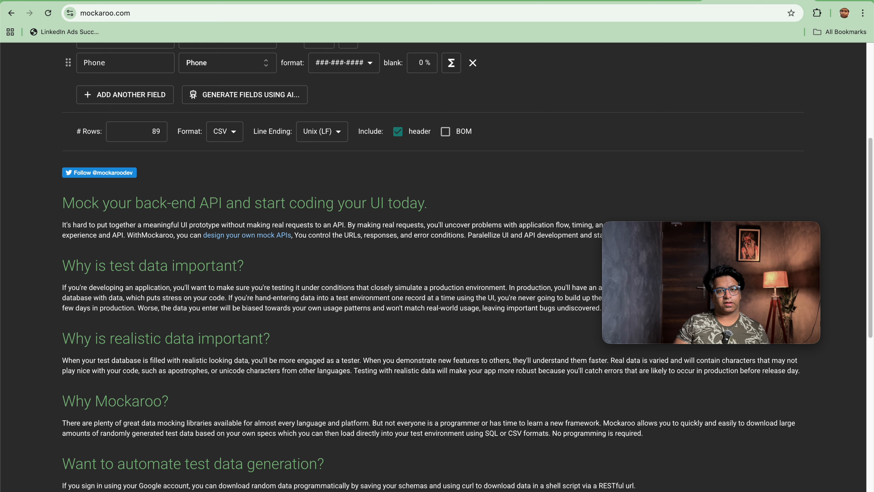
scroll(557, 201, up, 8)
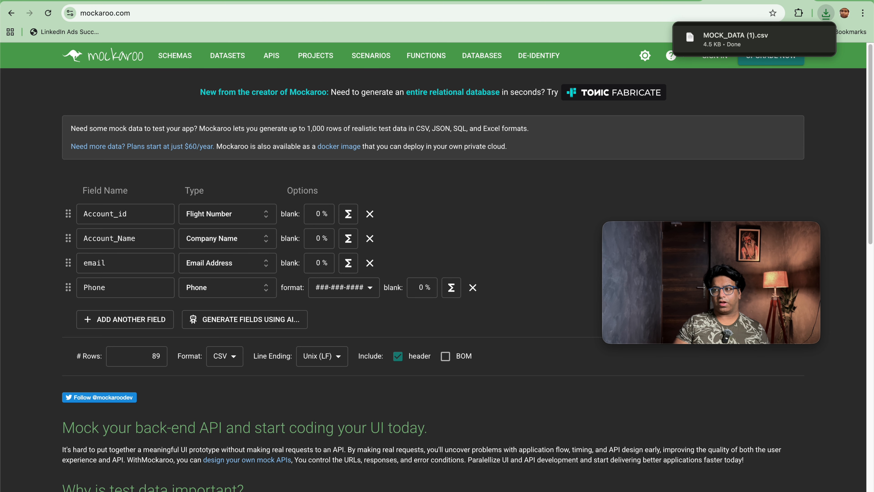
- Show the downloaded MOCK_DATA (1).csv in Finder, rename it as "Demo for ingestion.csv" and close the Finder window
click(823, 39)
click(168, 211)
right_click(169, 211)
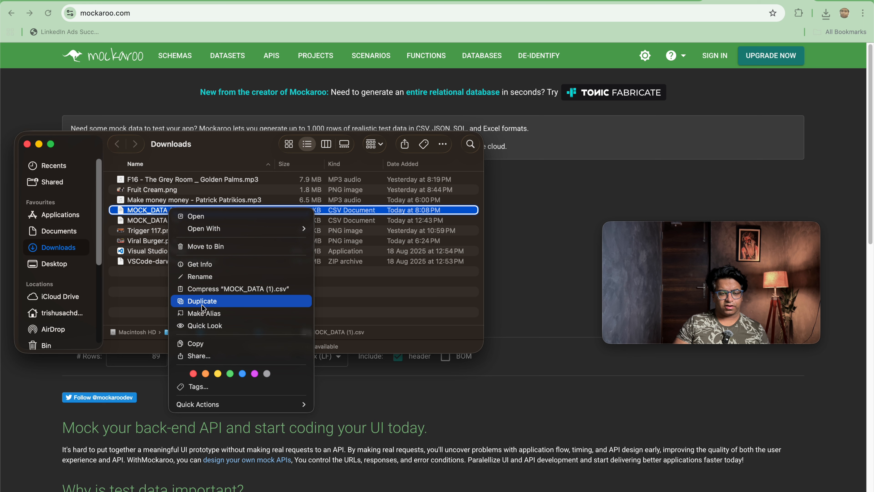
click(209, 277)
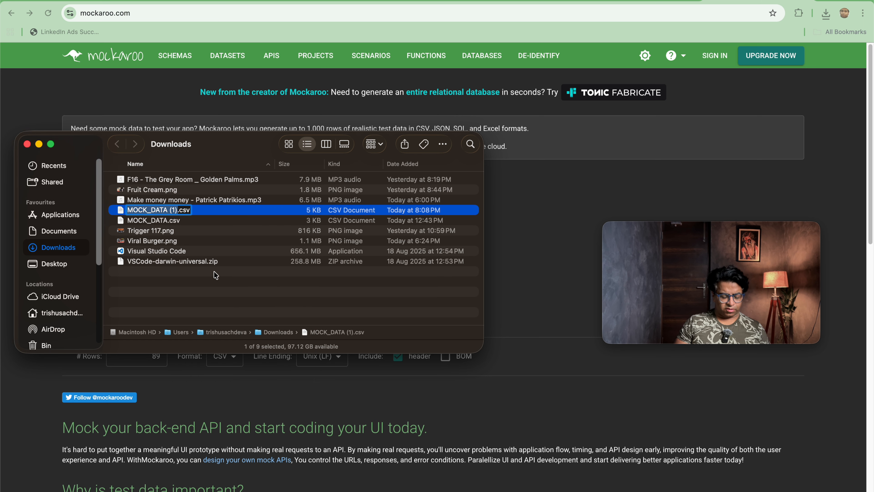
text(De)
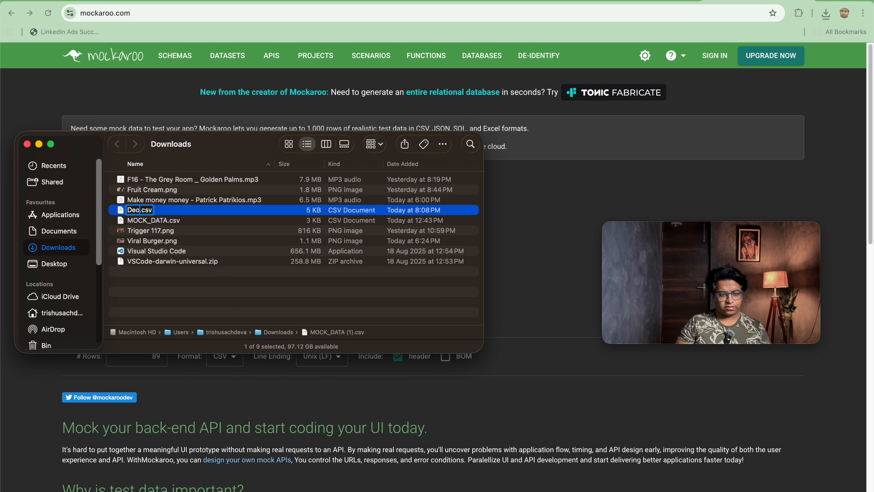
text(mo)
text( for )
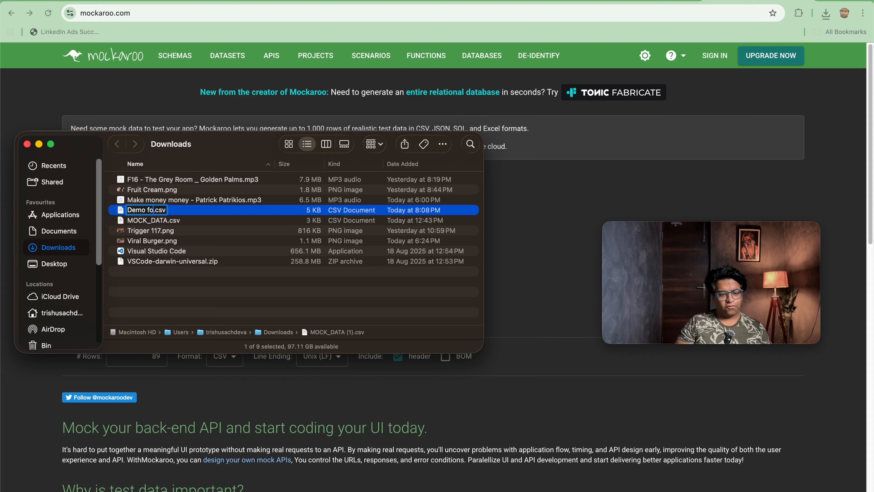
text(ingestion)
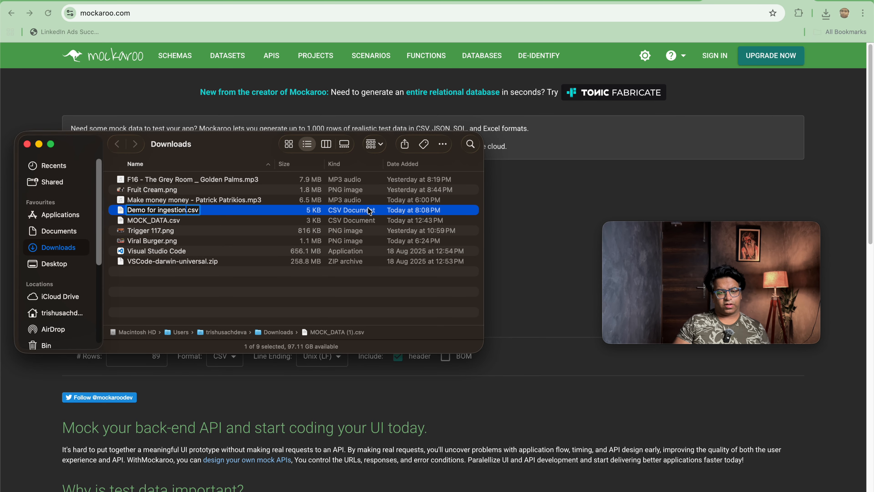
click(402, 211)
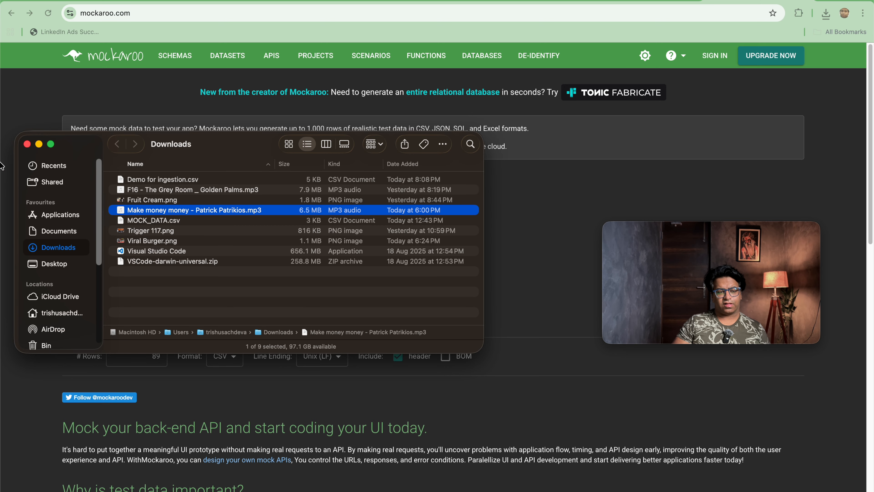
click(26, 144)
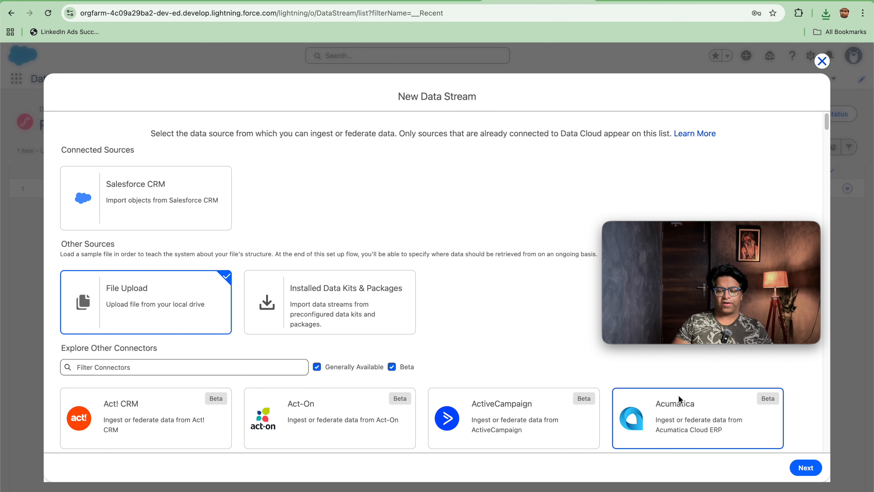
- In Salesforce Data Cloud, continue the new data stream with File Upload as source and upload Demo for ingestion.csv from Downloads
click(806, 467)
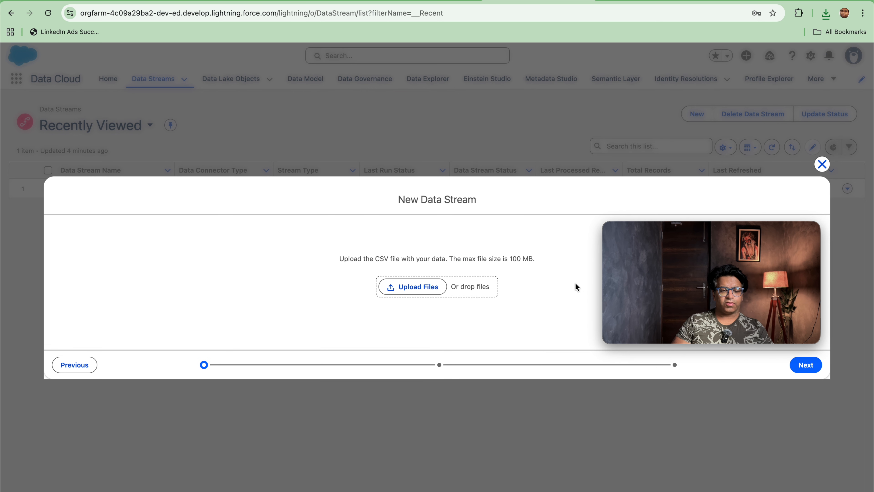
click(421, 286)
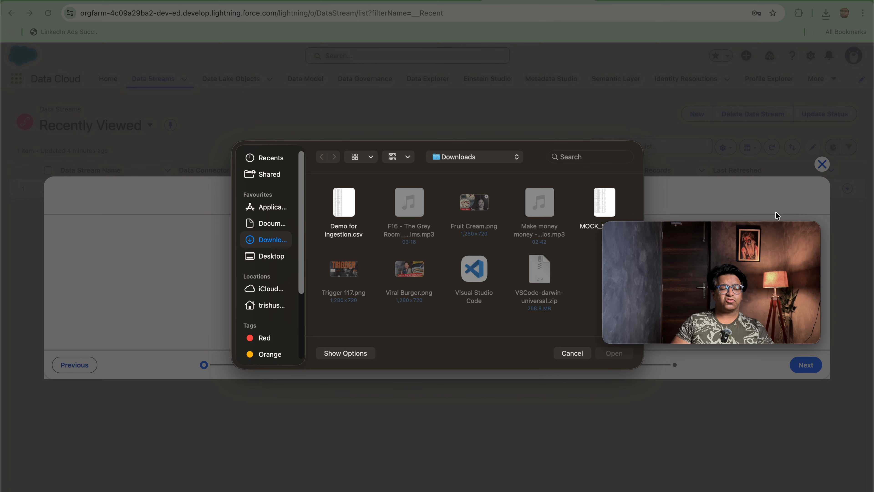
drag(763, 229, 816, 52)
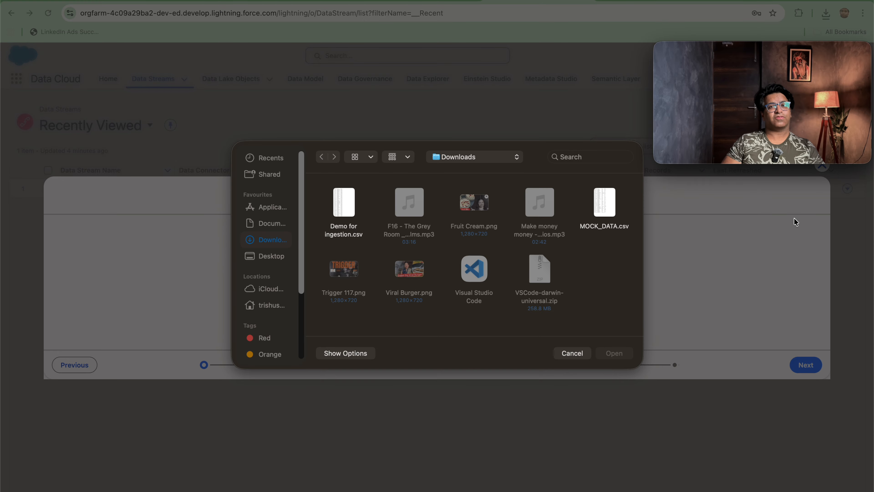
click(351, 200)
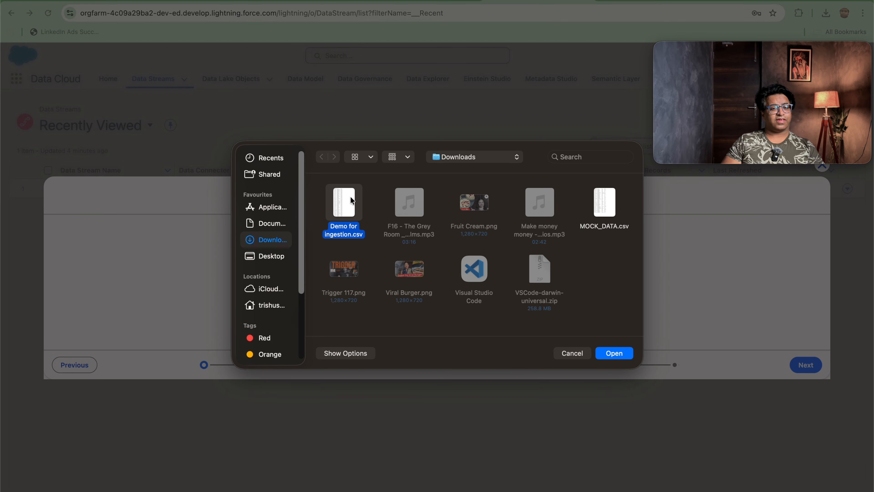
click(614, 354)
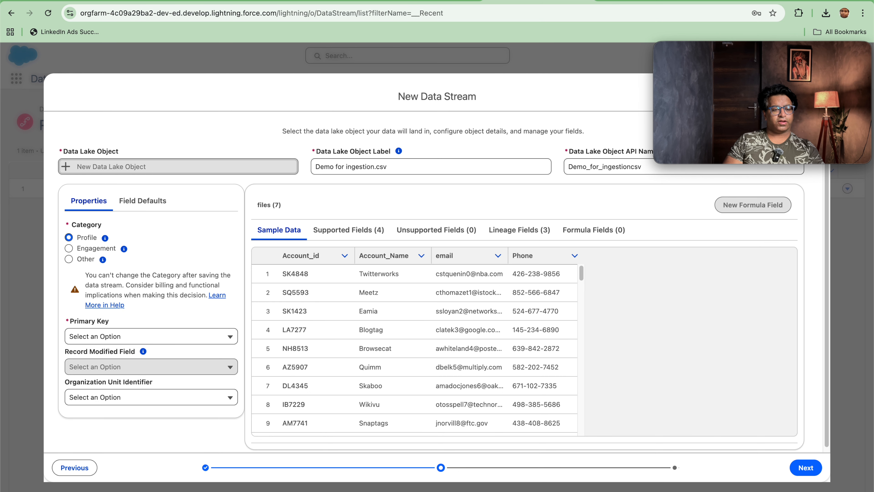
- Examine the category descriptions and the supported, unsupported and lineage fields of the new data lake object
mouse_move(106, 238)
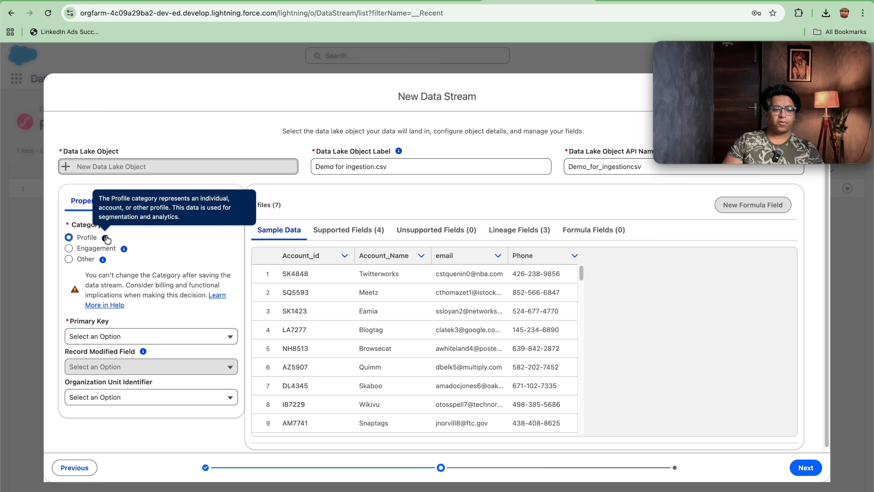
mouse_move(125, 253)
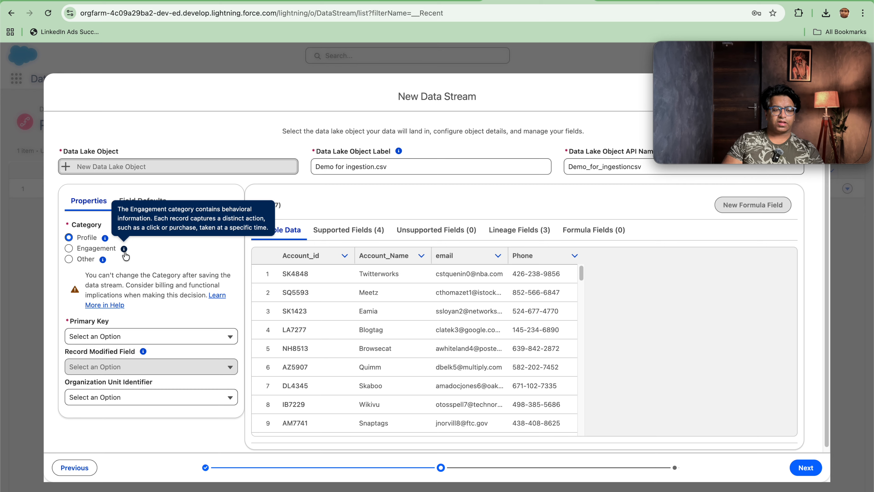
mouse_move(102, 262)
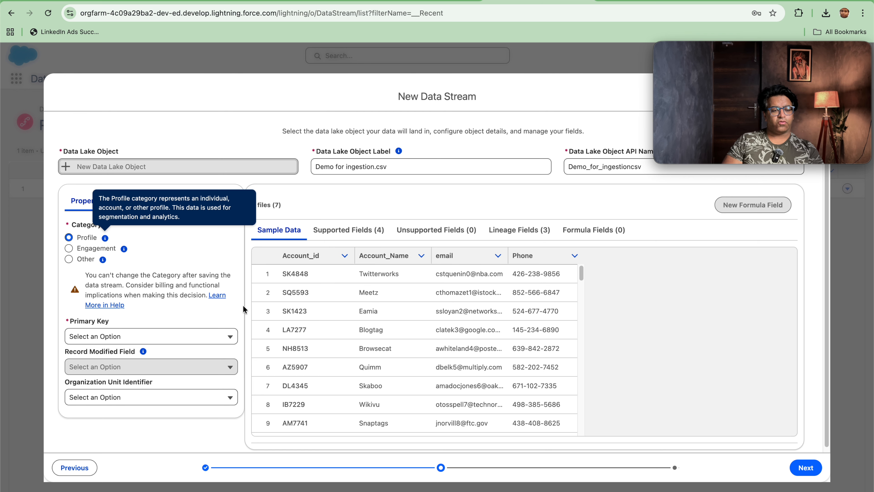
click(345, 237)
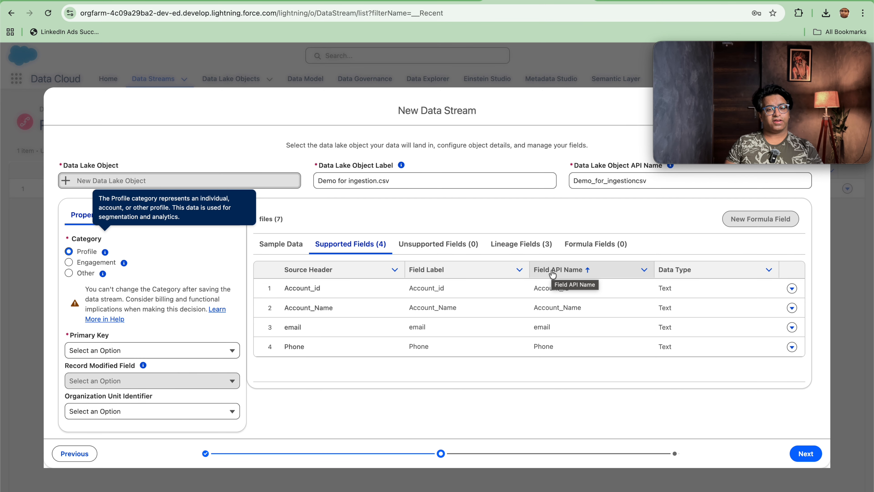
click(427, 245)
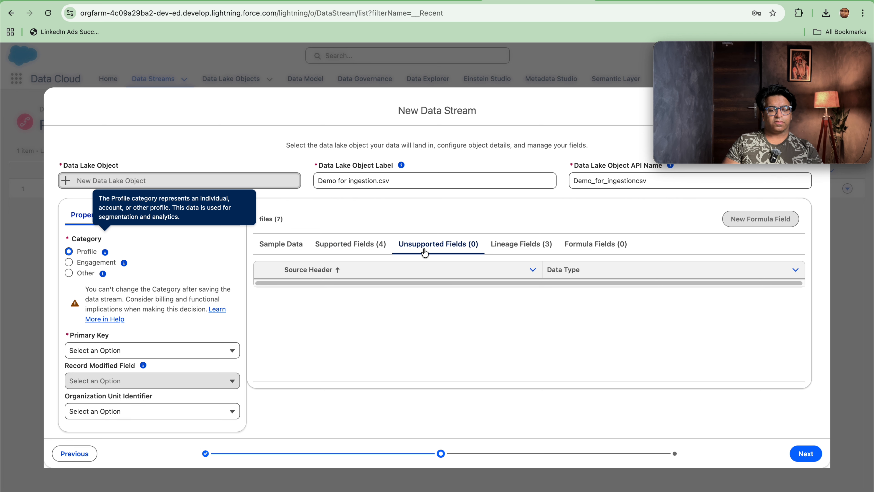
click(494, 244)
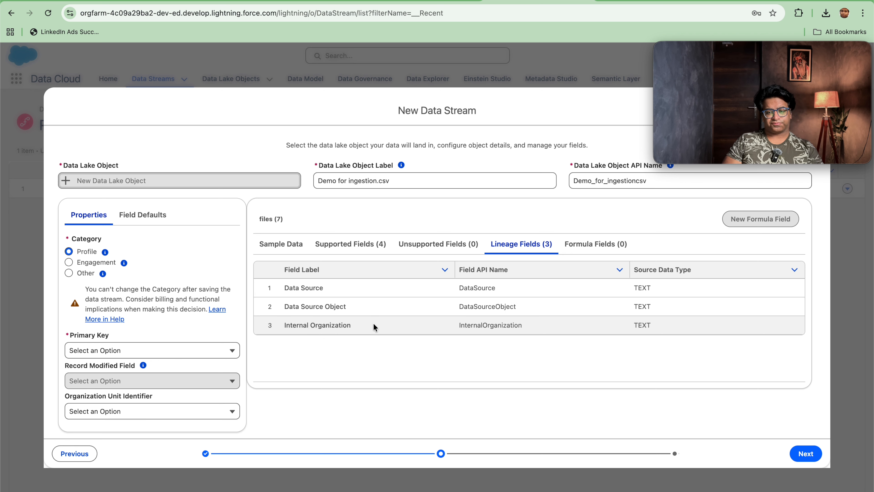
- Try to continue to the final stage of the data stream setup, and return to the supported fields
click(805, 454)
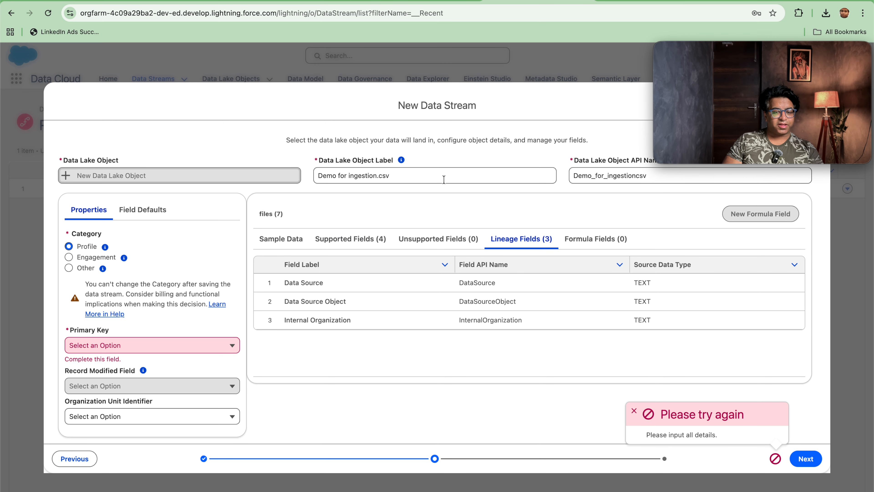
click(346, 241)
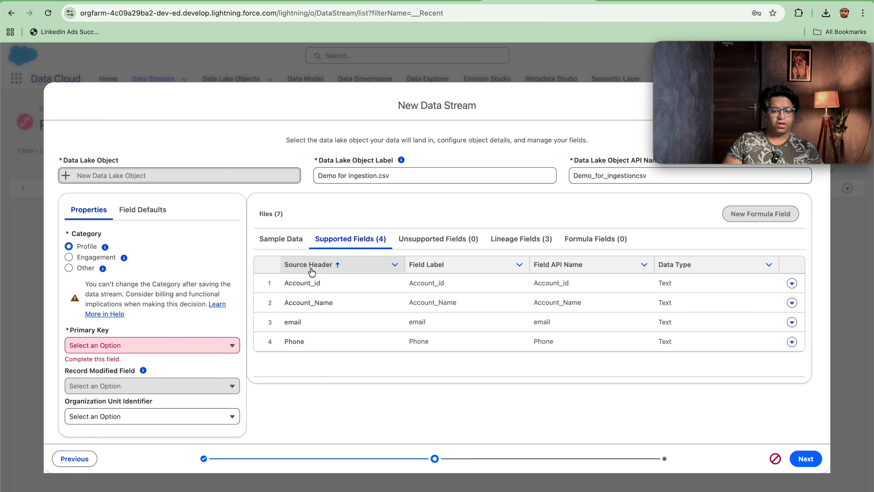
- Set Account_id as the primary key of the new data lake object and continue to the final stage of the data stream setup
click(311, 281)
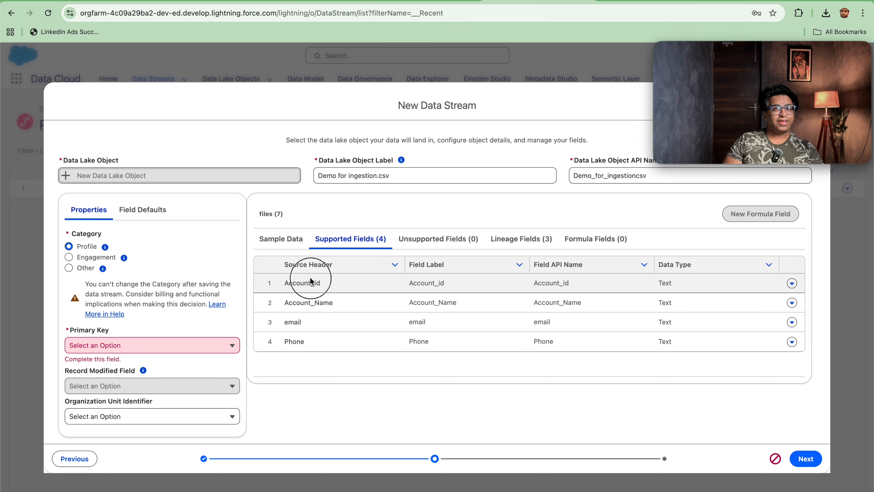
click(120, 348)
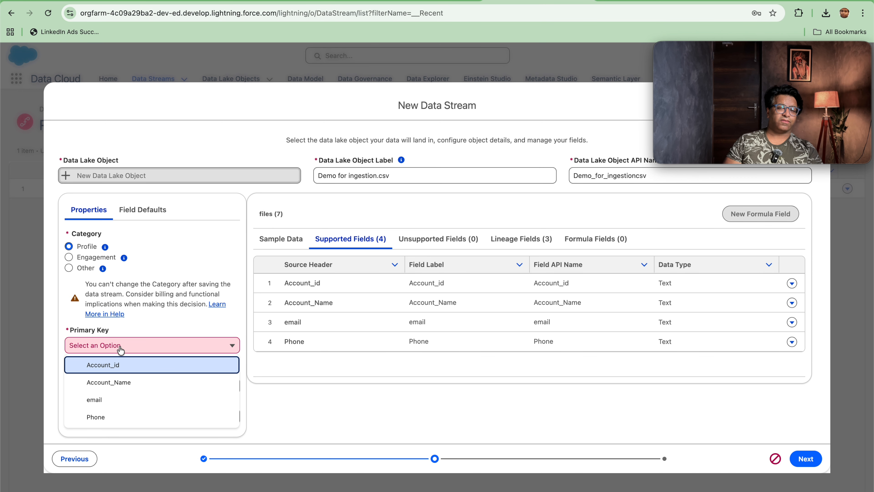
click(123, 372)
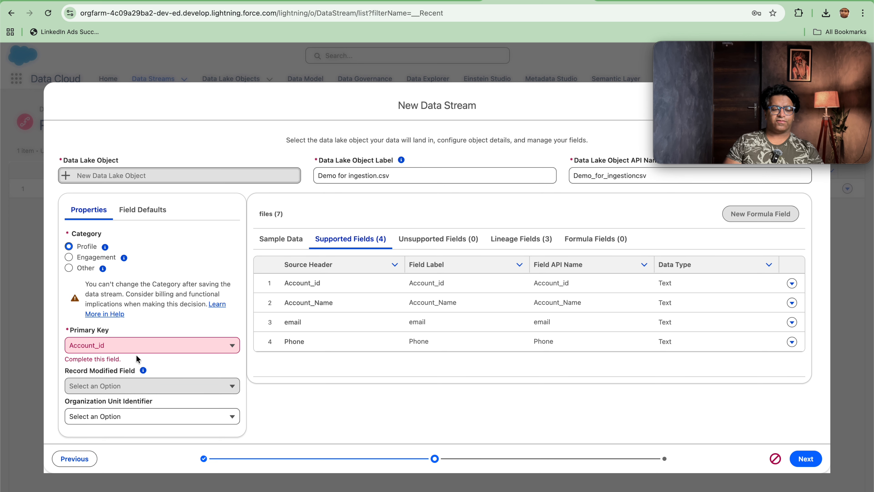
click(804, 458)
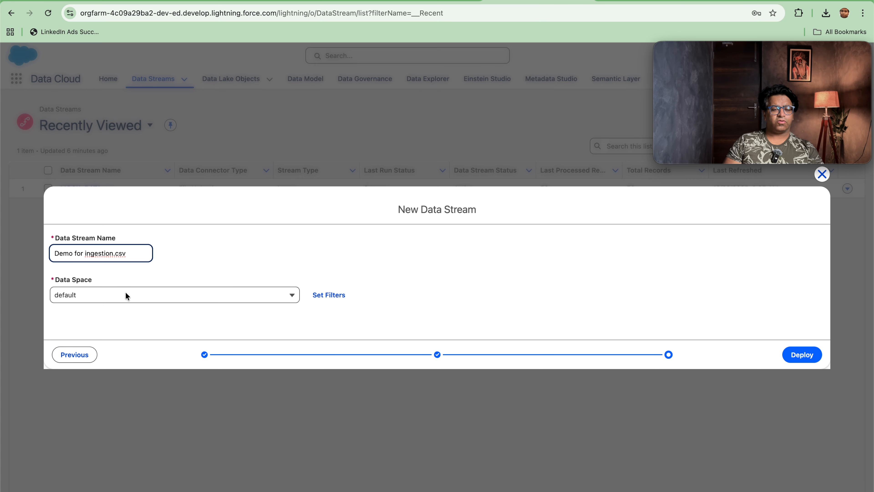
- Name the data stream "Demo video 2 on ingestion" and deploy it to the default data space
click(132, 255)
drag(132, 255, 53, 239)
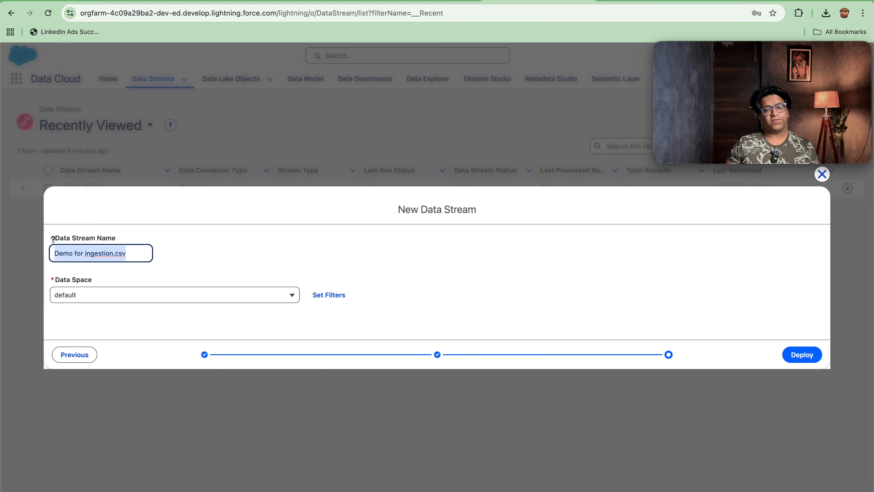
key(BackSpace)
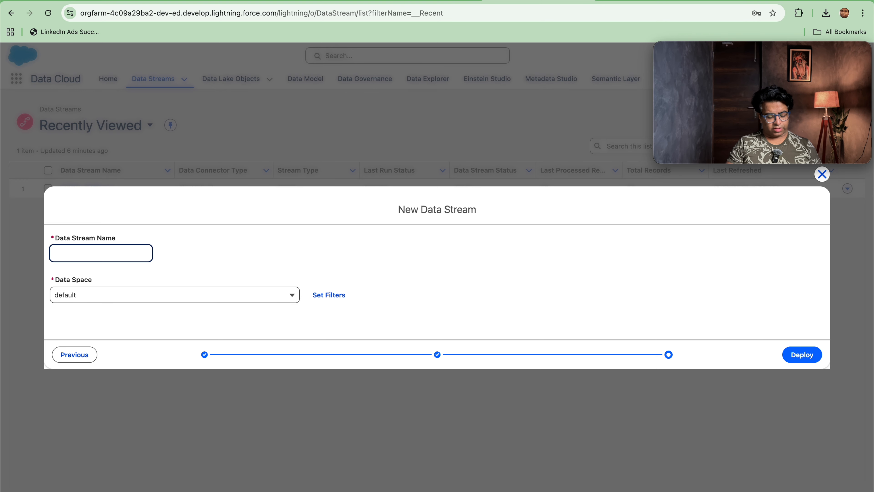
text(Femo)
key(BackSpace)
key(BackSpace)
key(BackSpace)
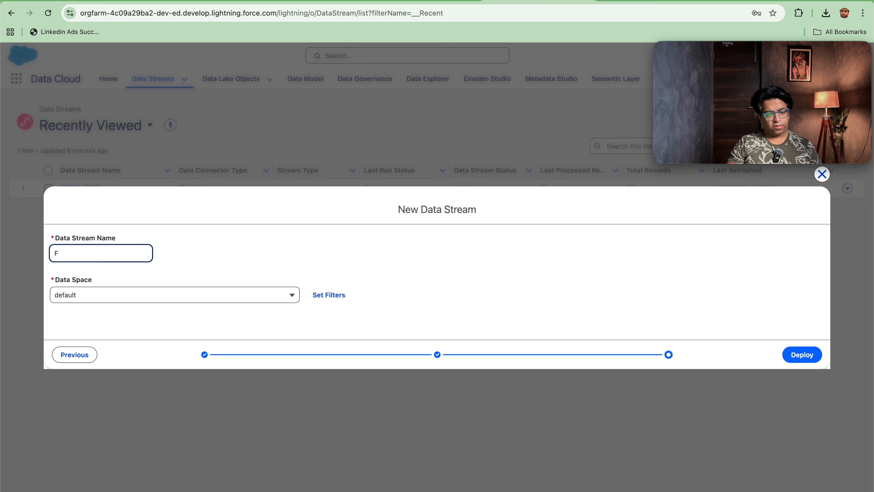
text(Deo)
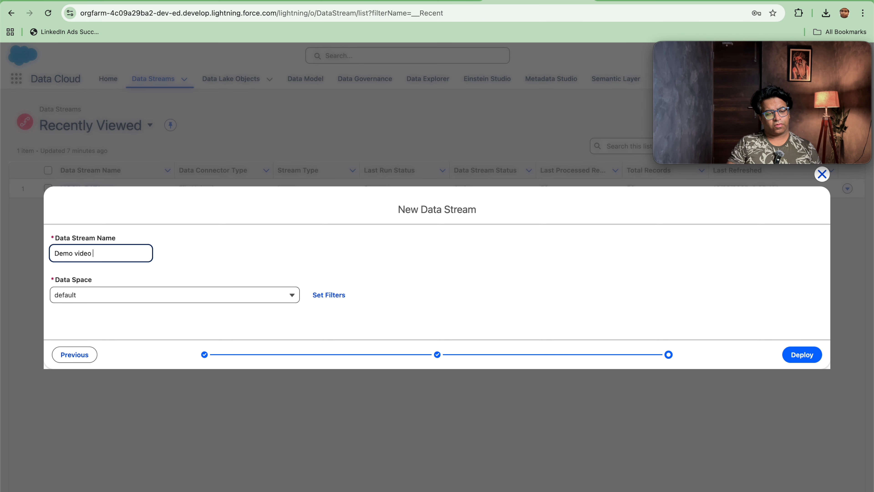
text(ngestion)
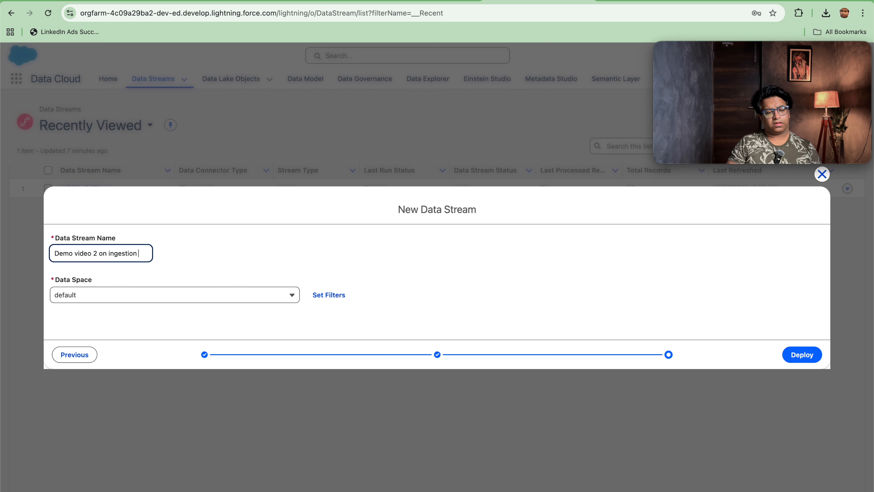
click(797, 356)
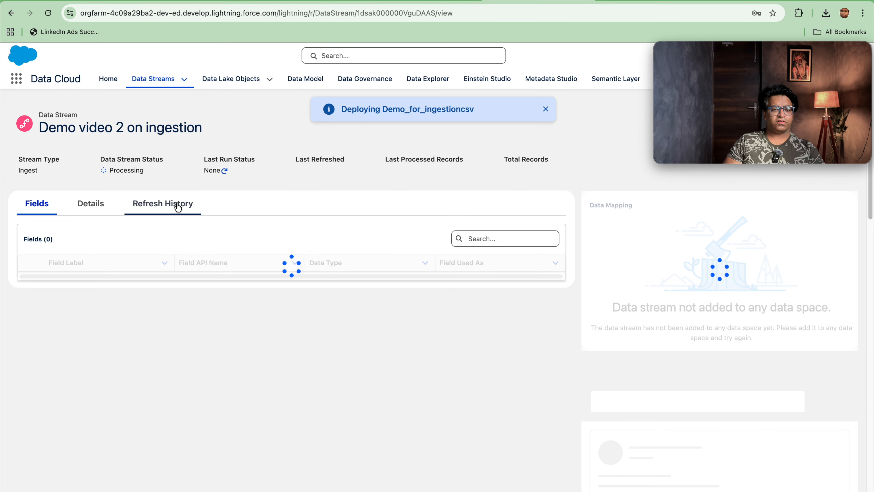
- Examine the data properties and field list of the deployed data stream
scroll(178, 312, down, 3)
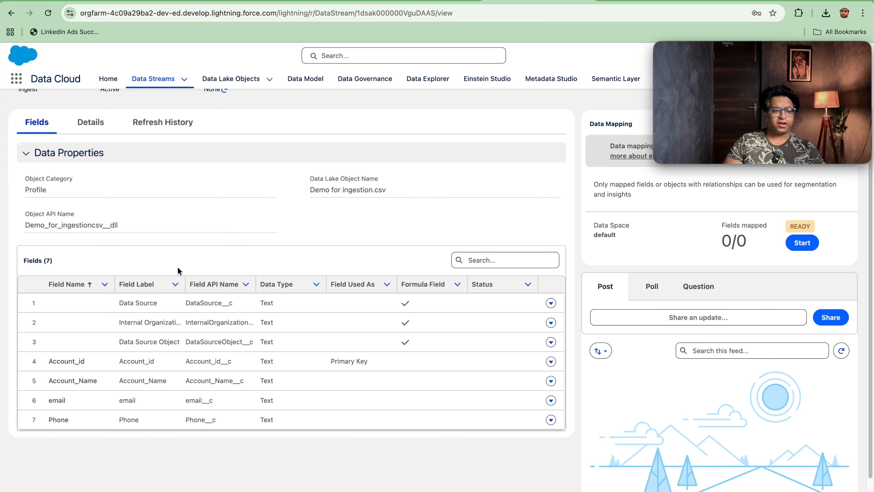
drag(749, 51, 722, 304)
scroll(352, 223, down, 3)
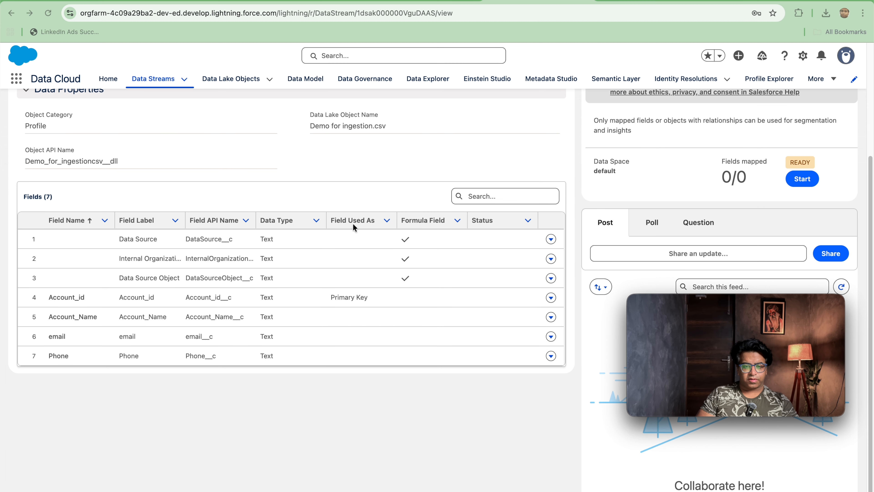
scroll(217, 253, up, 5)
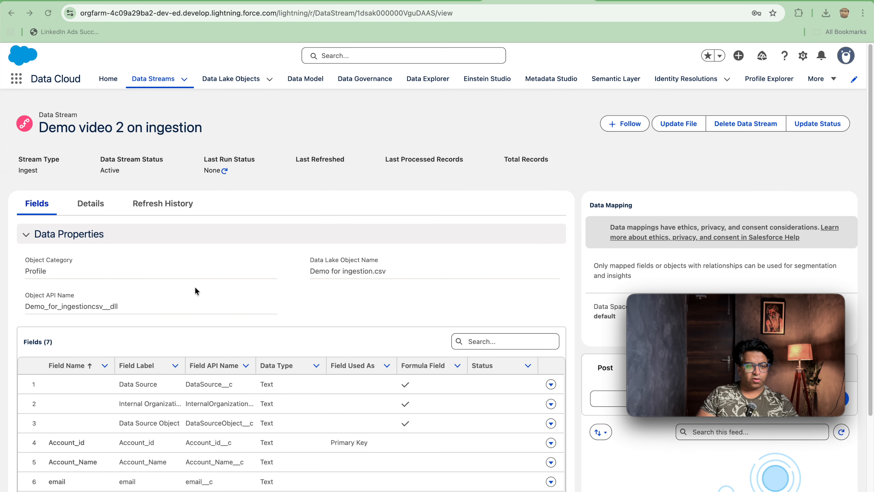
- Review the data stream's details, including its refresh settings, file upload authentication and definition, and return to its fields
click(90, 205)
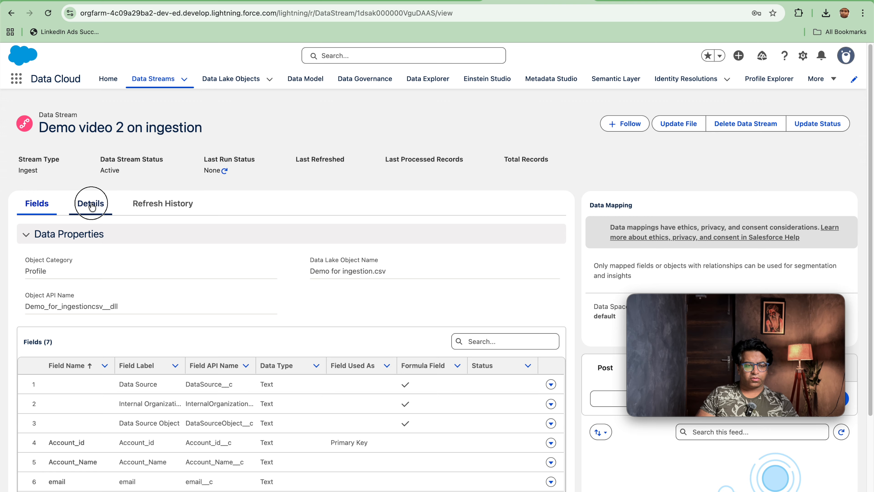
scroll(146, 275, down, 10)
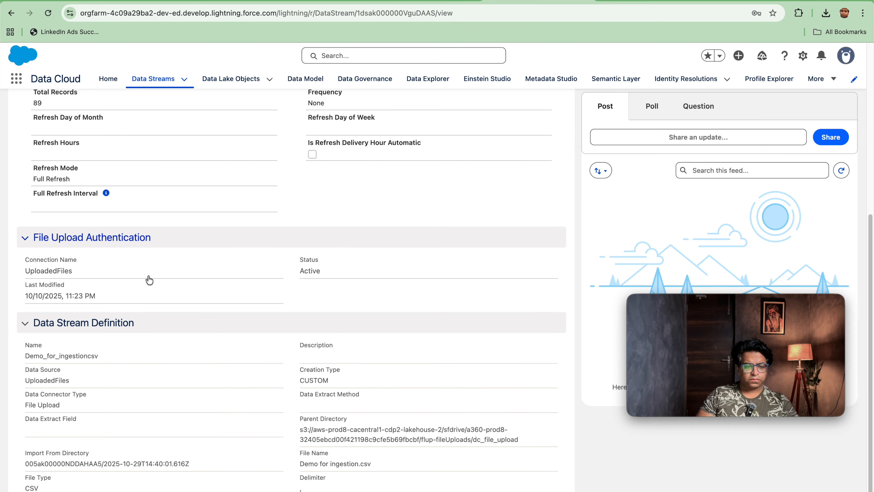
scroll(148, 276, up, 7)
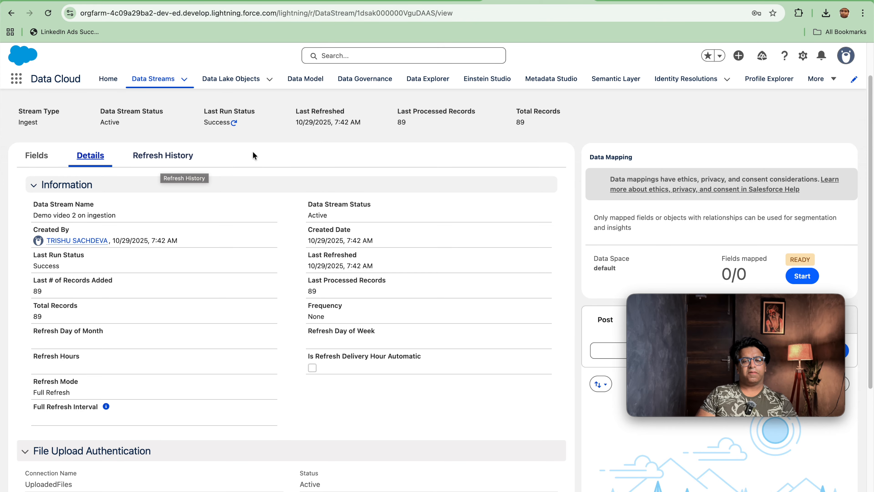
click(34, 156)
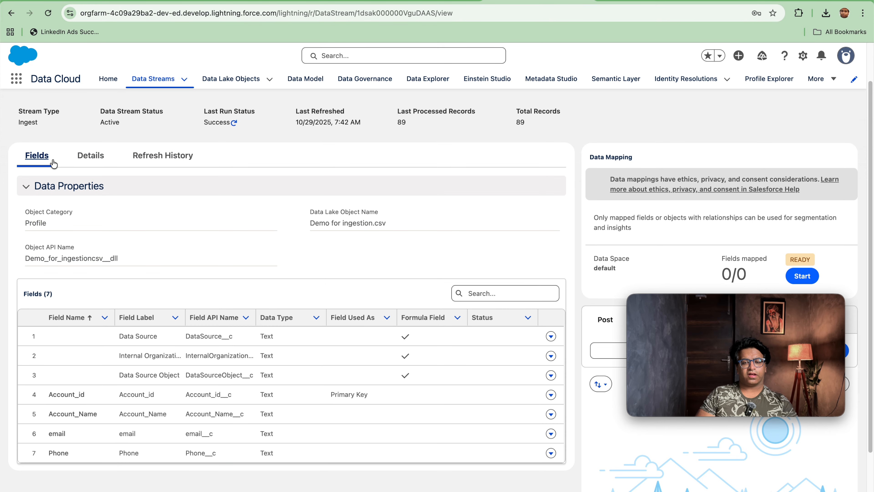
scroll(207, 206, down, 3)
scroll(328, 218, up, 5)
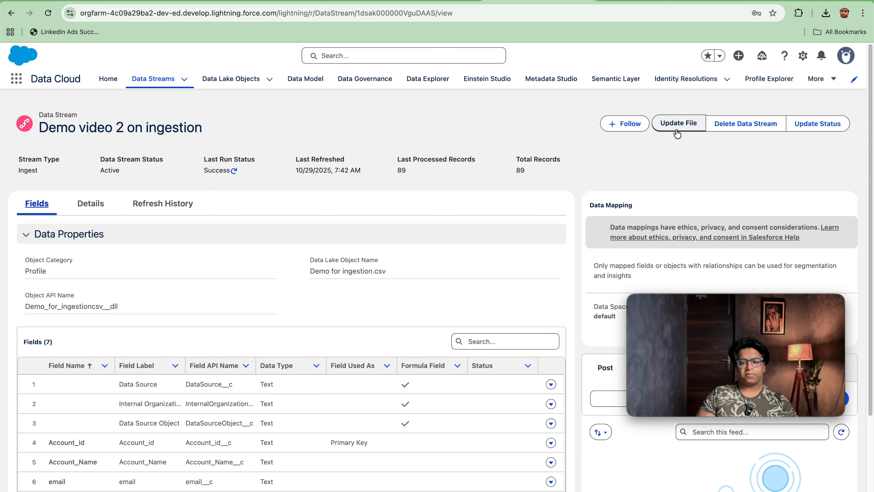
scroll(505, 215, down, 5)
scroll(505, 215, up, 5)
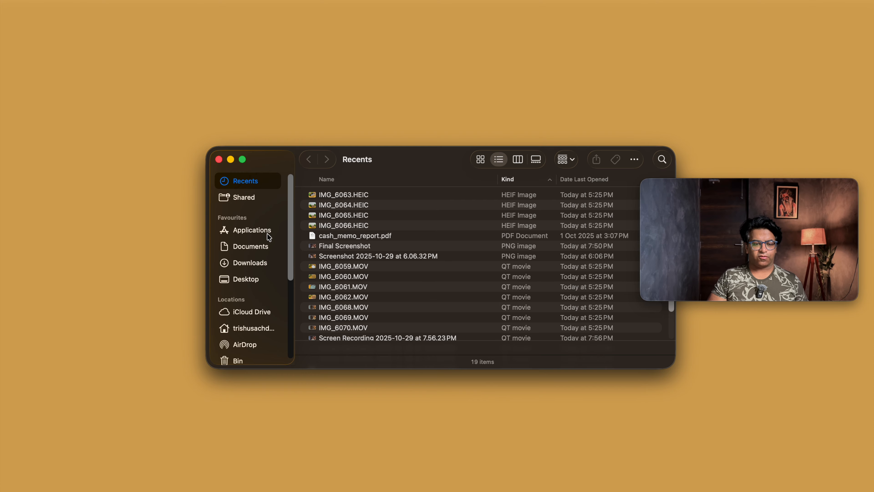
- In Finder, open Demo for ingestion.csv from Downloads in Numbers and check its account rows down to the end
click(261, 264)
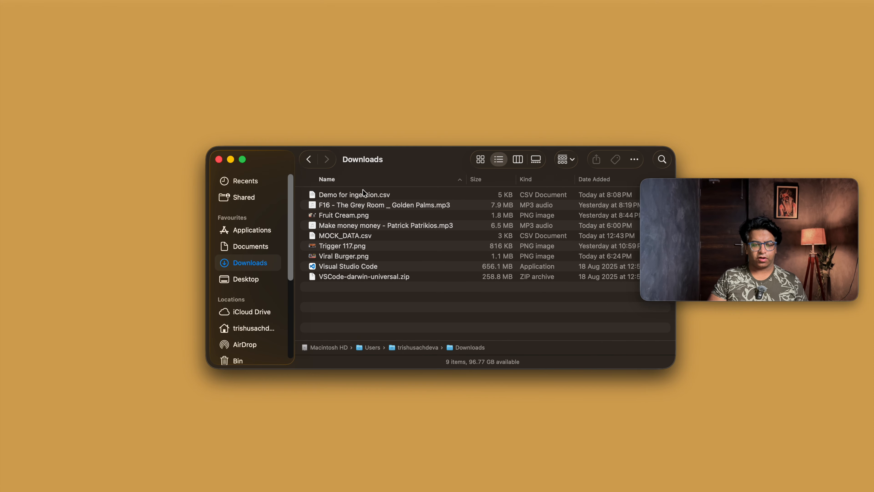
click(359, 195)
double_click(359, 195)
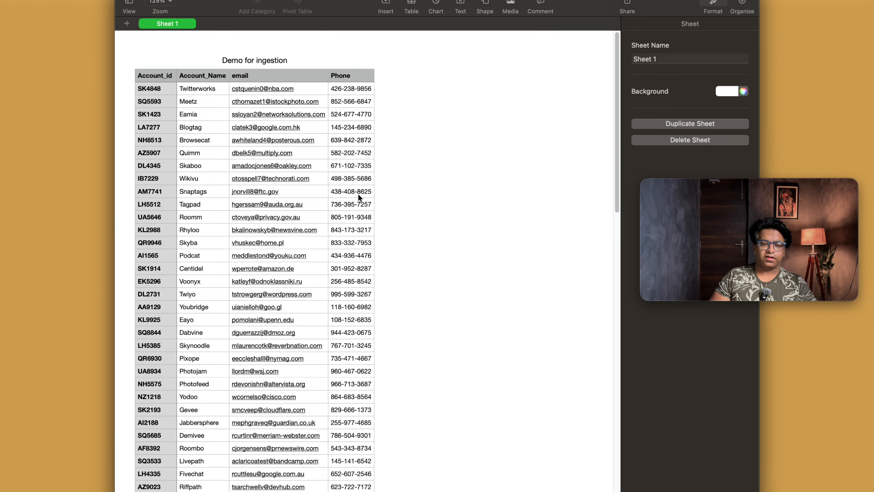
scroll(319, 194, down, 3)
scroll(319, 194, up, 2)
scroll(319, 194, up, 1)
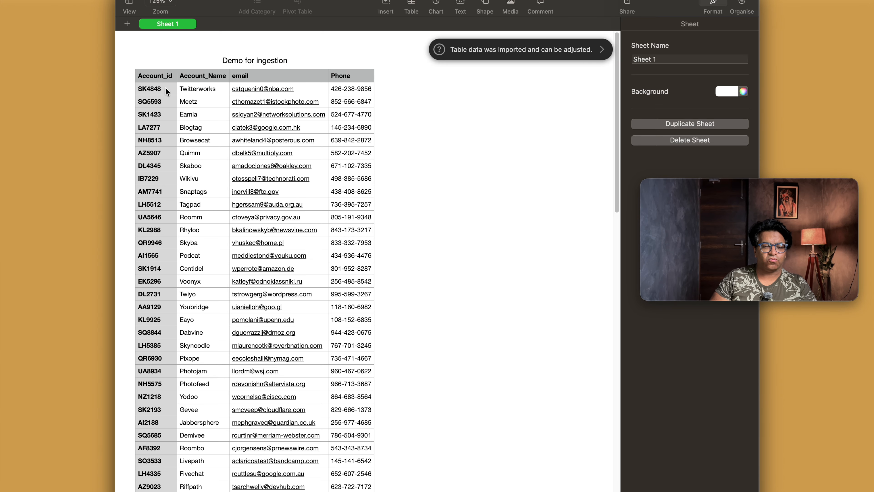
double_click(354, 88)
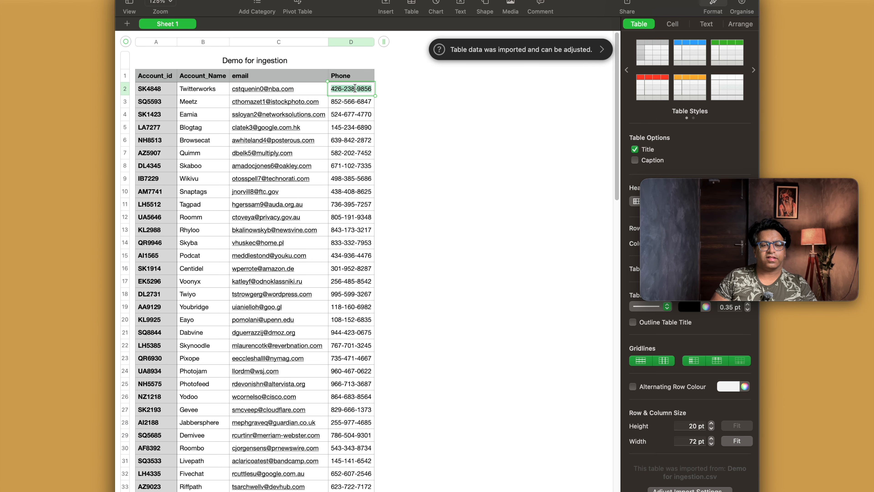
scroll(262, 214, down, 6)
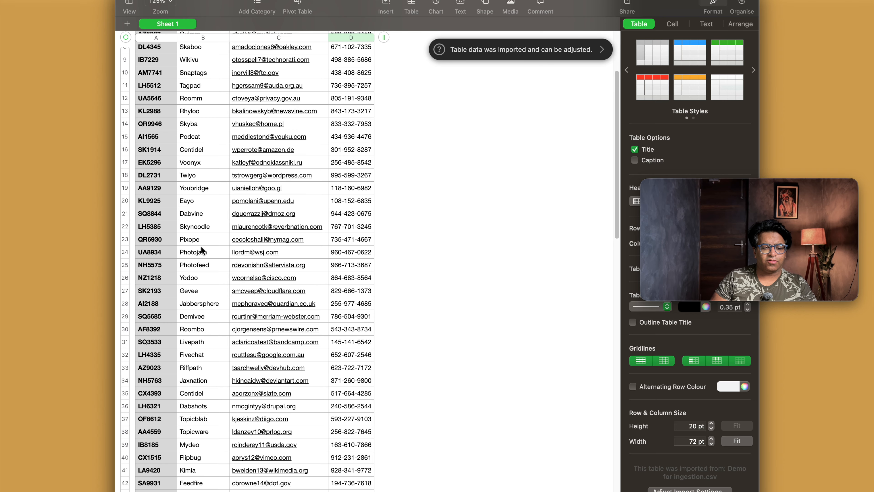
scroll(209, 293, down, 20)
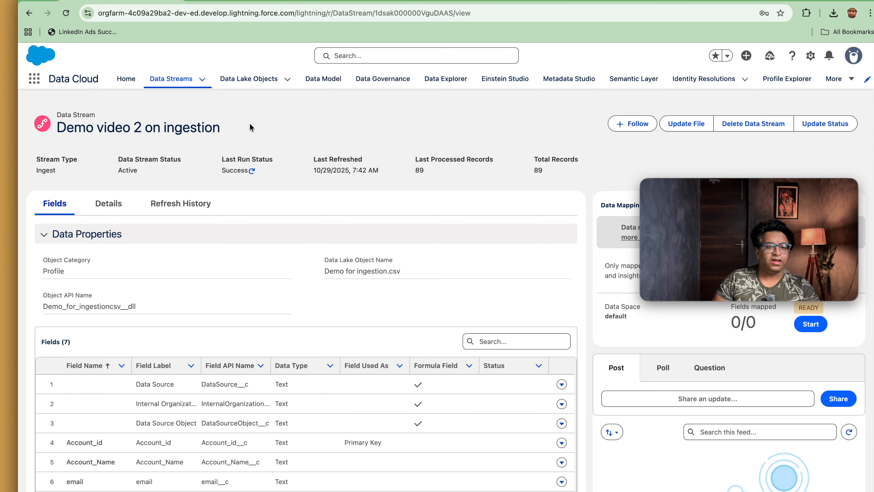
- Back in Salesforce Data Cloud, copy the data lake object name and search for "demo for ingestion.csv" among the data lake objects in Data Explorer
triple_click(332, 268)
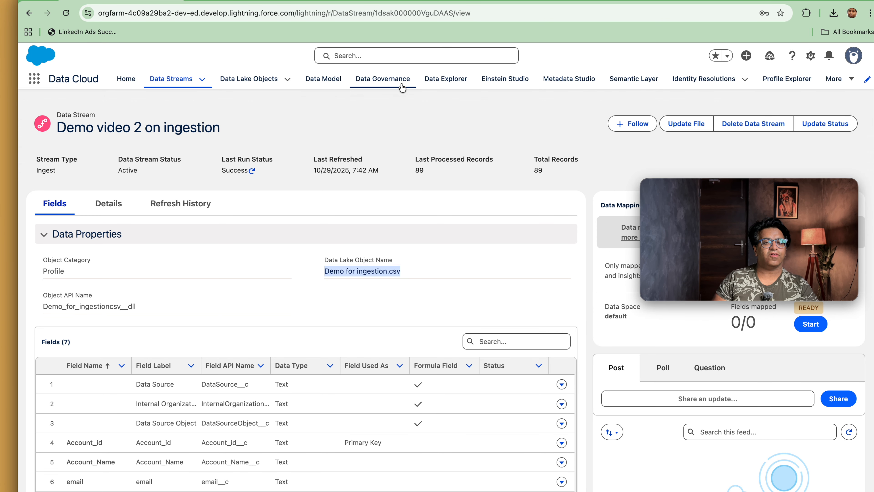
click(436, 85)
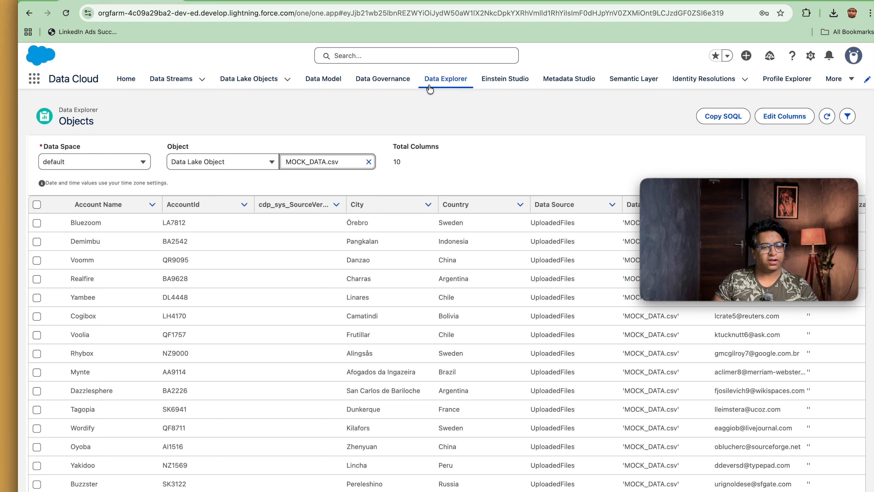
click(115, 163)
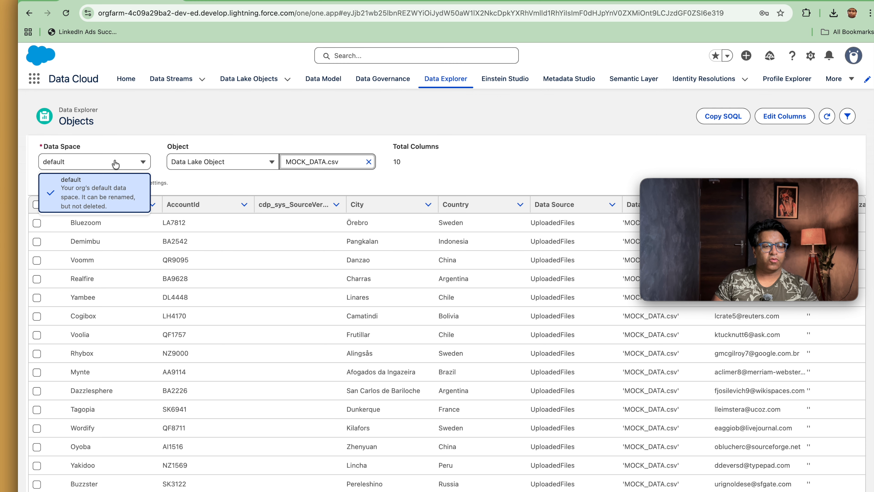
click(115, 163)
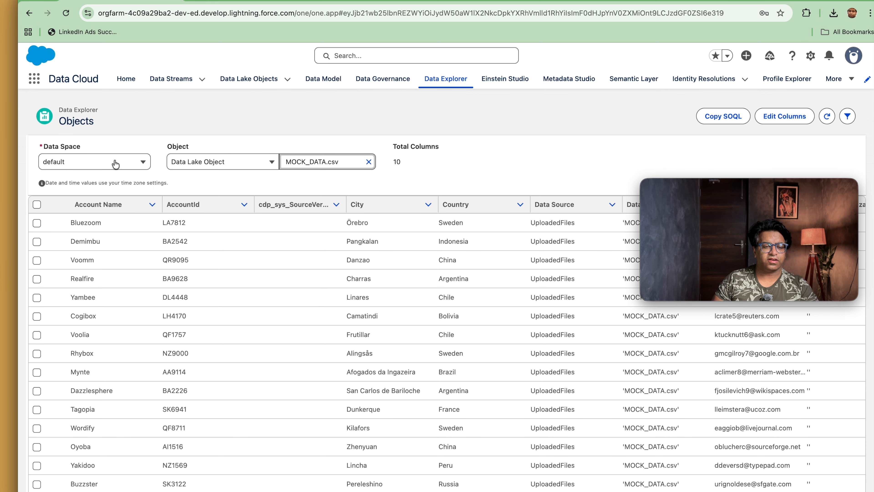
click(232, 161)
click(368, 161)
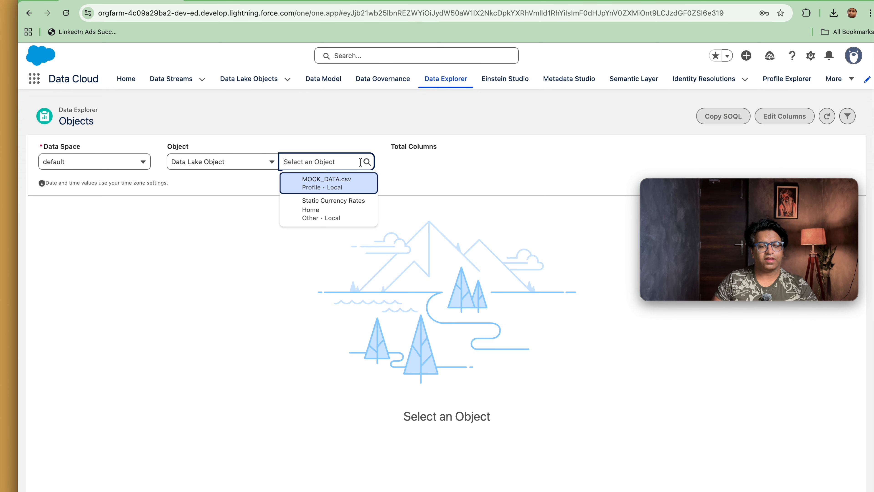
text(demo for ingestion.csv)
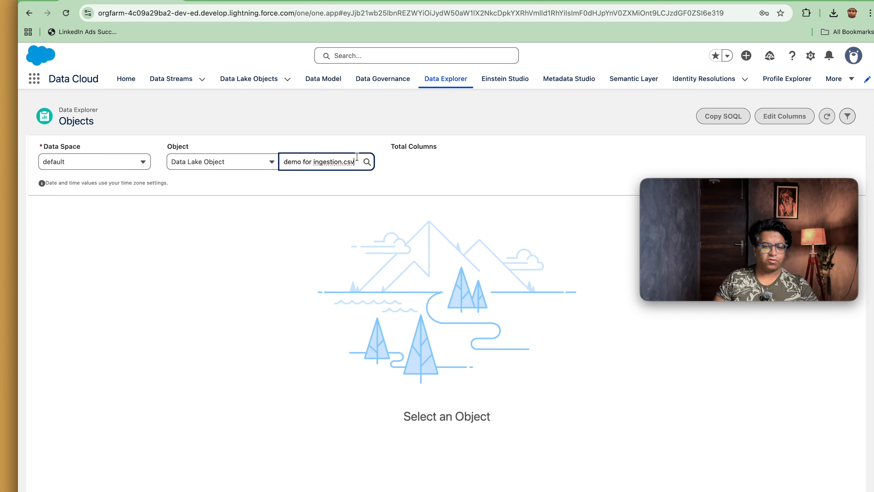
click(369, 163)
click(361, 163)
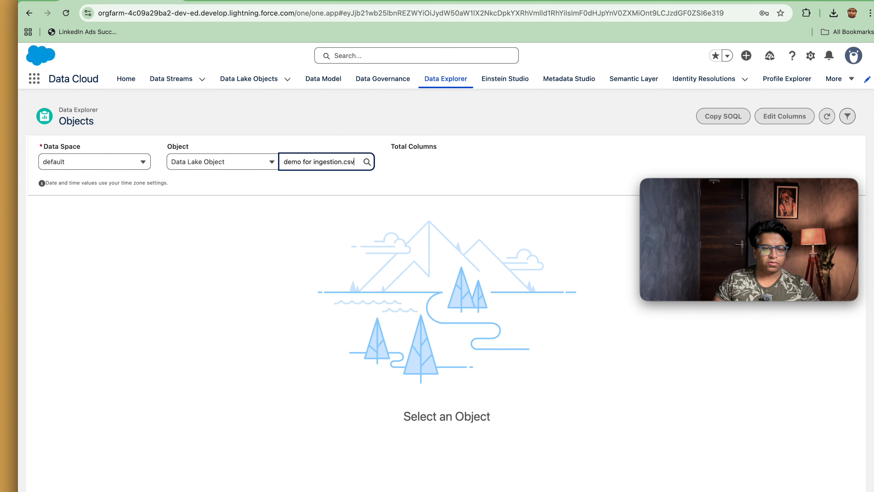
click(298, 18)
key(Return)
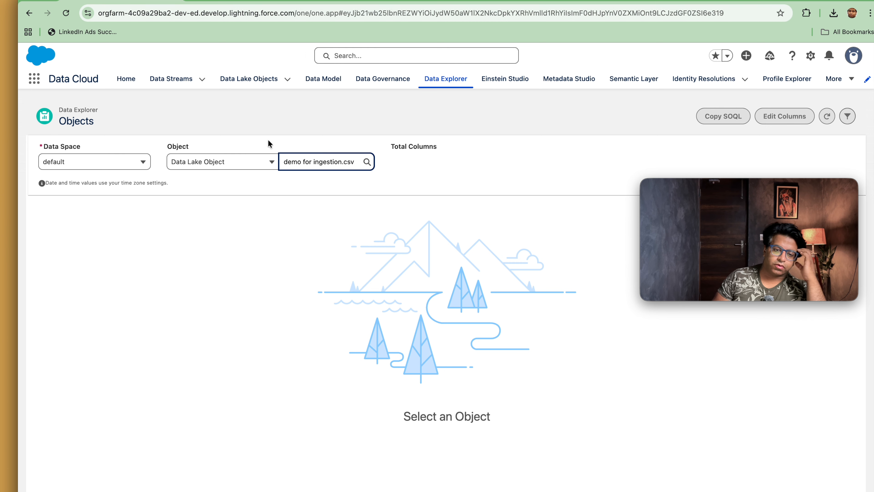
- Clear the object search, check the data space choices, and reload the Data Explorer page to refresh the object list
triple_click(335, 164)
key(BackSpace)
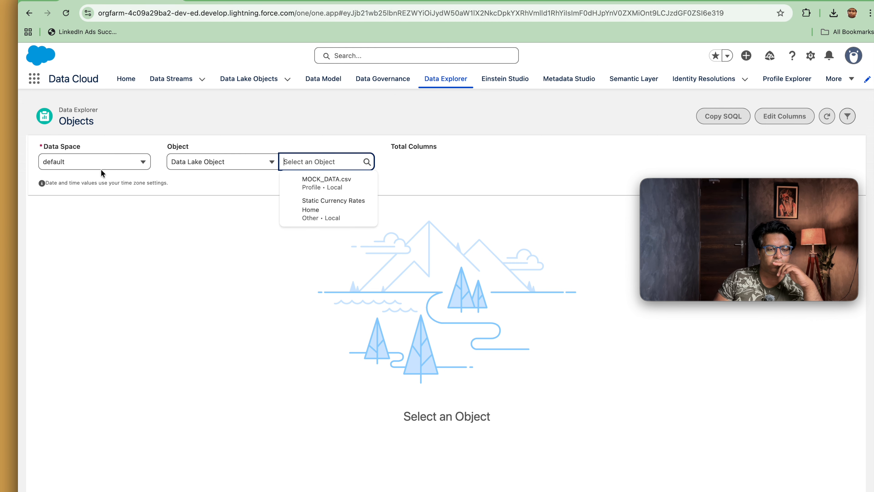
click(103, 162)
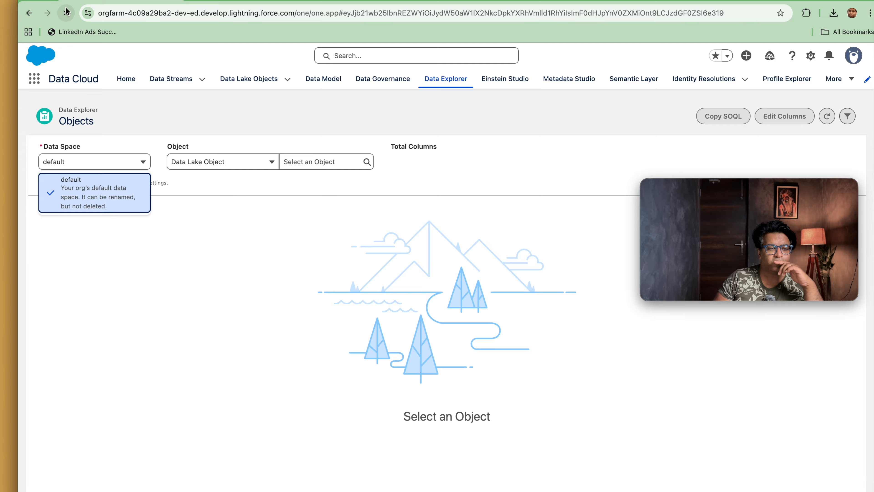
click(66, 12)
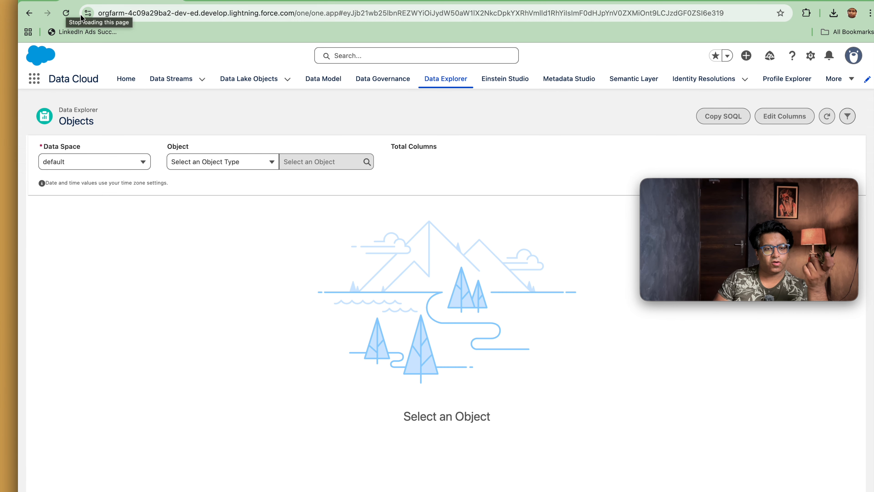
- Set the object type to Data Lake Object and load the records of Demo for ingestion.csv
click(170, 164)
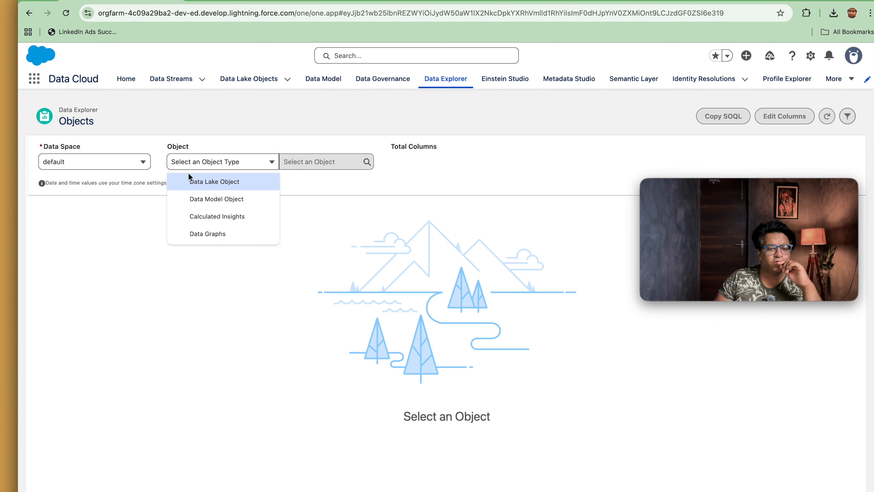
click(201, 189)
click(290, 161)
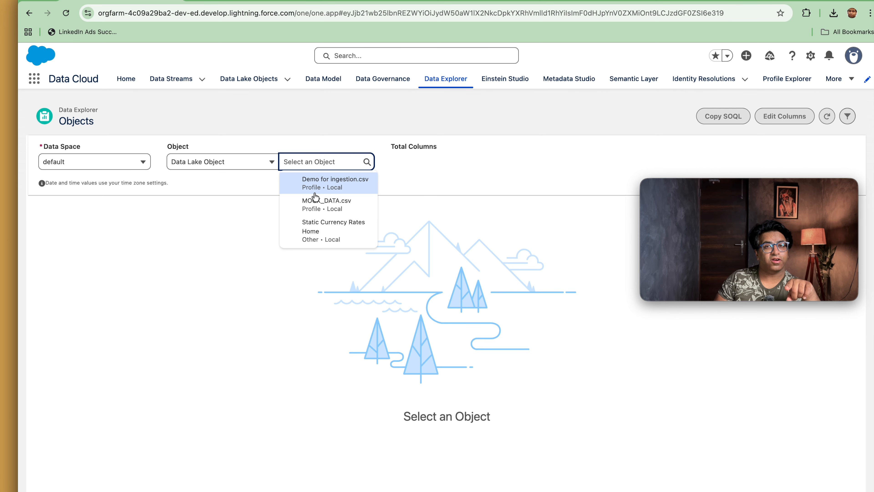
click(315, 196)
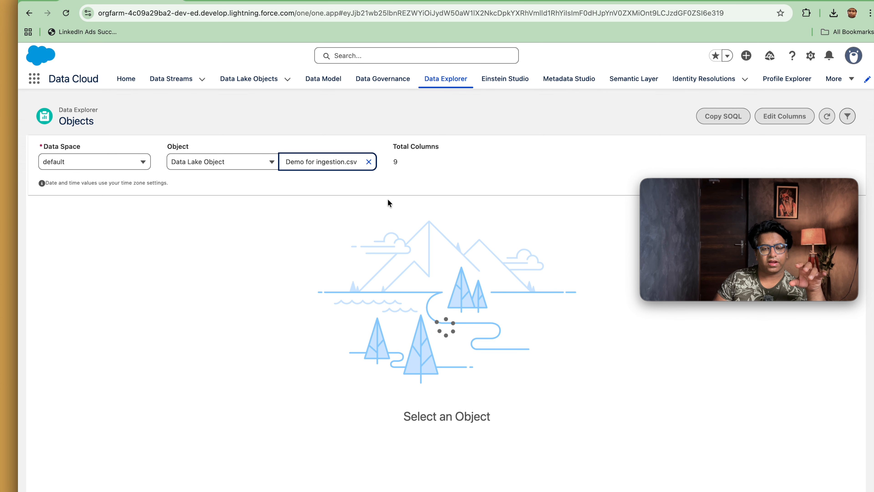
- Examine the ingested account records of Demo for ingestion.csv across all columns, from the first row down to the end
mouse_move(660, 192)
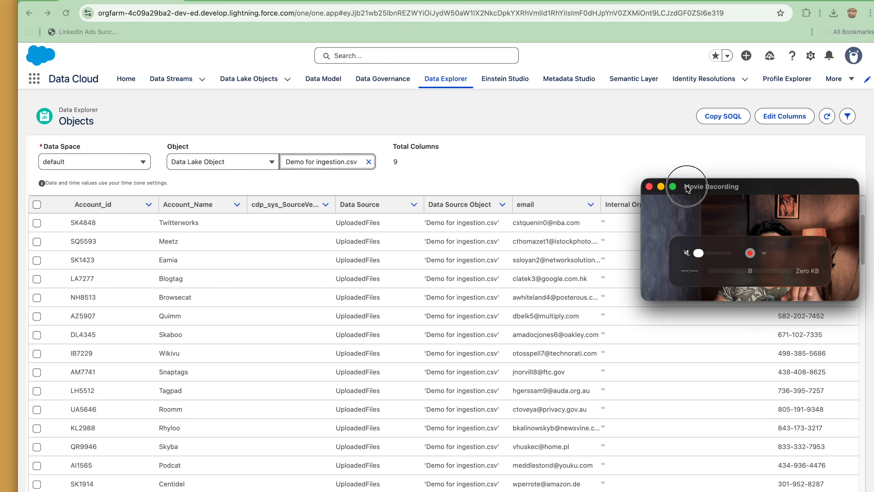
drag(661, 193, 582, 48)
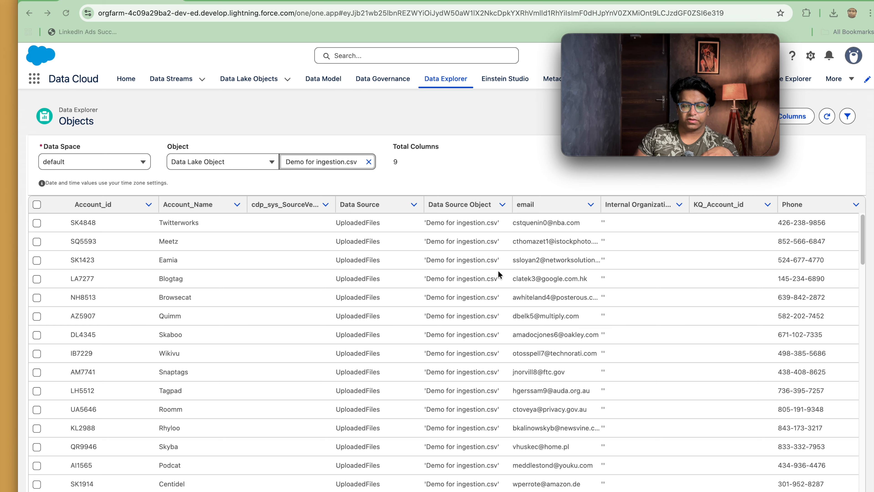
scroll(635, 276, down, 10)
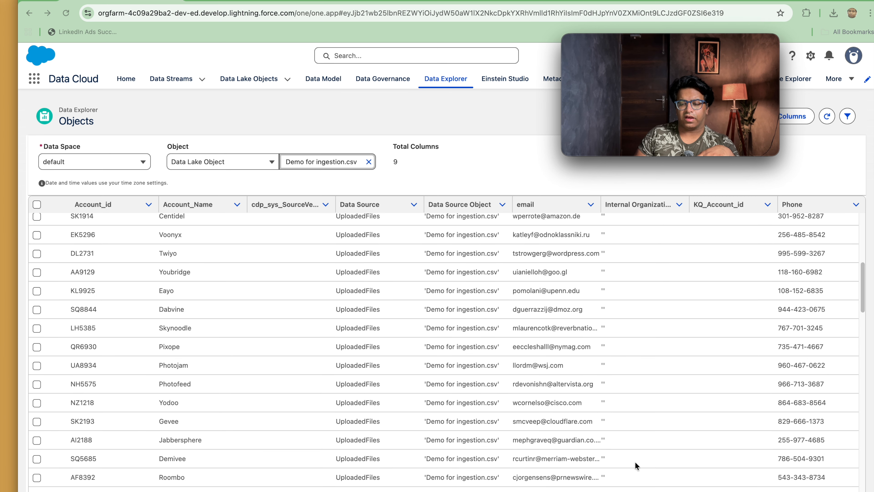
click(655, 491)
drag(654, 491, 719, 491)
scroll(406, 326, up, 12)
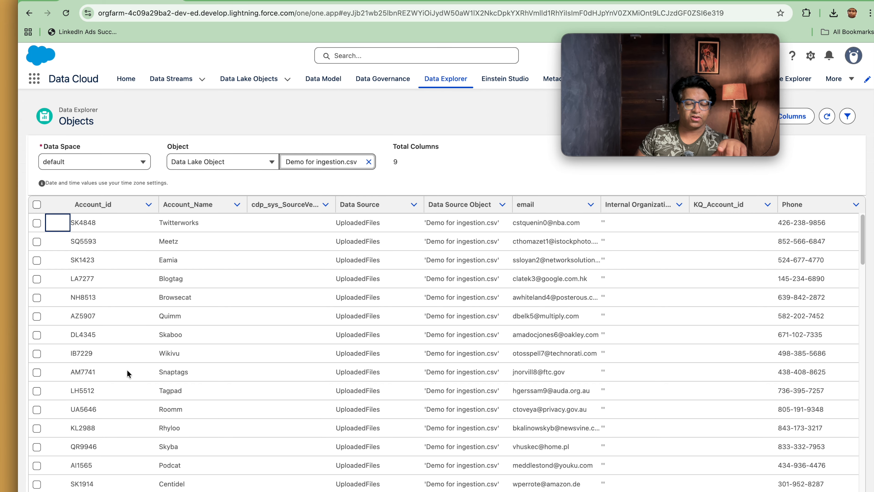
click(204, 223)
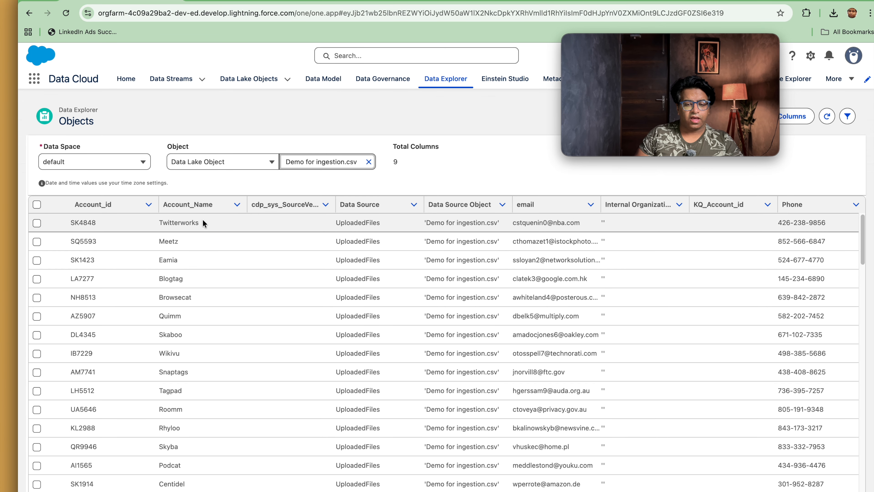
scroll(570, 271, down, 10)
scroll(569, 271, down, 10)
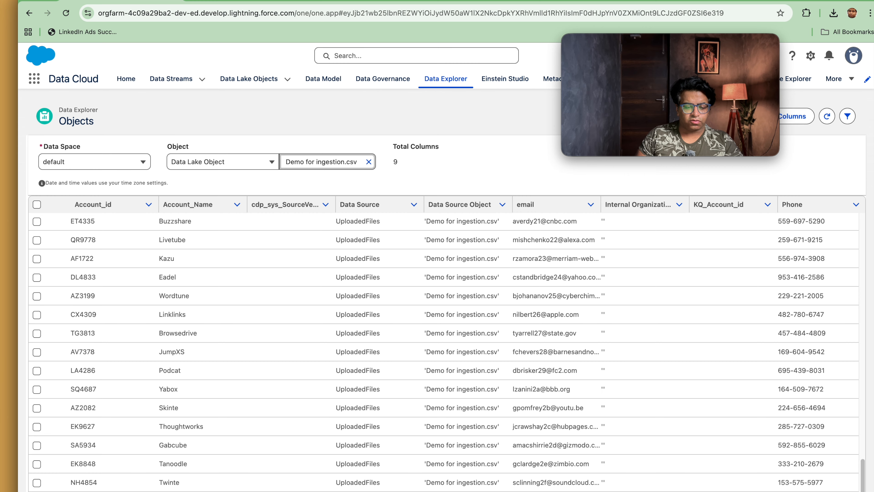